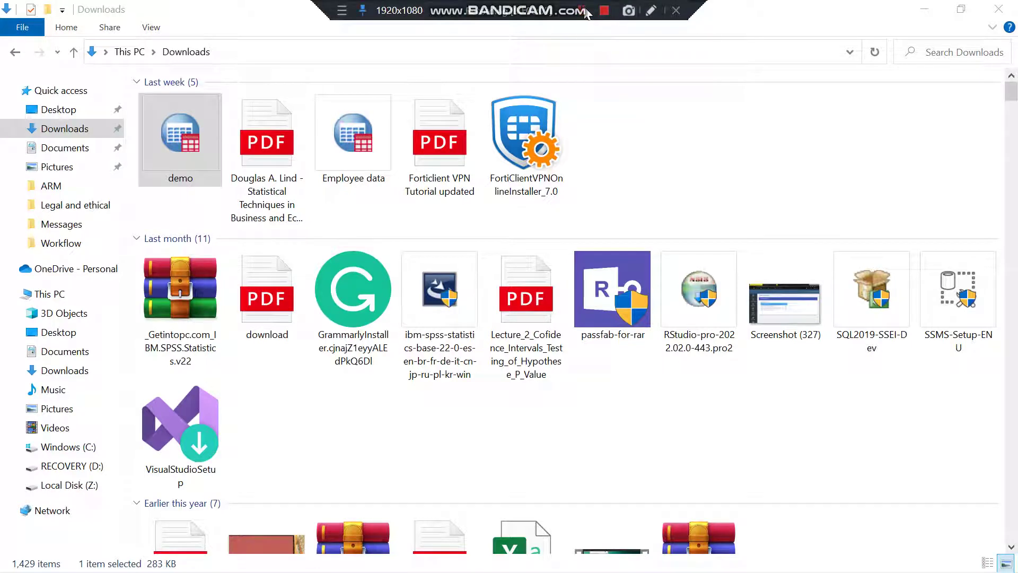
Open demo.sav from the Downloads folder in SPSS Statistics
left_click(189, 125)
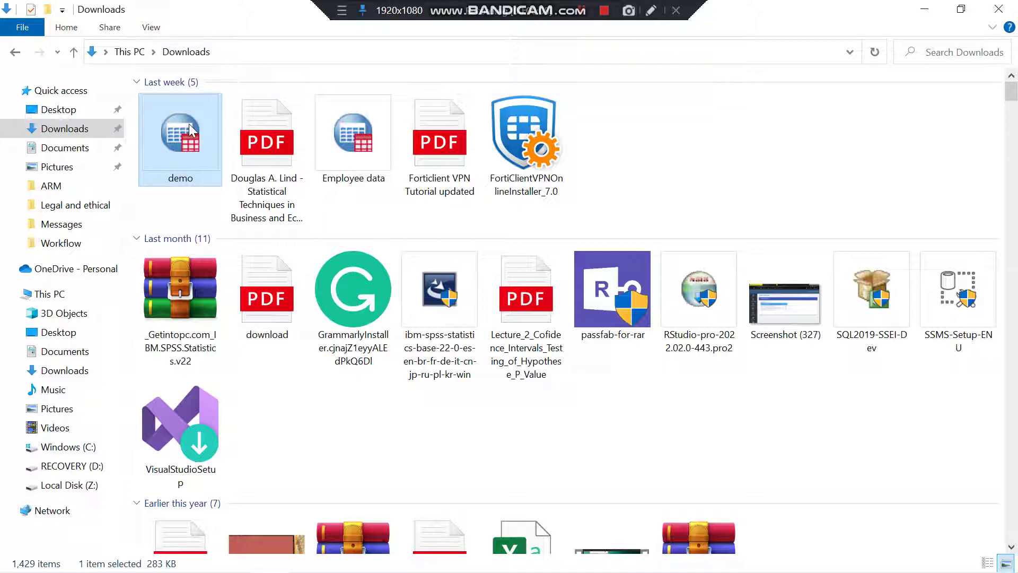
double_click(190, 127)
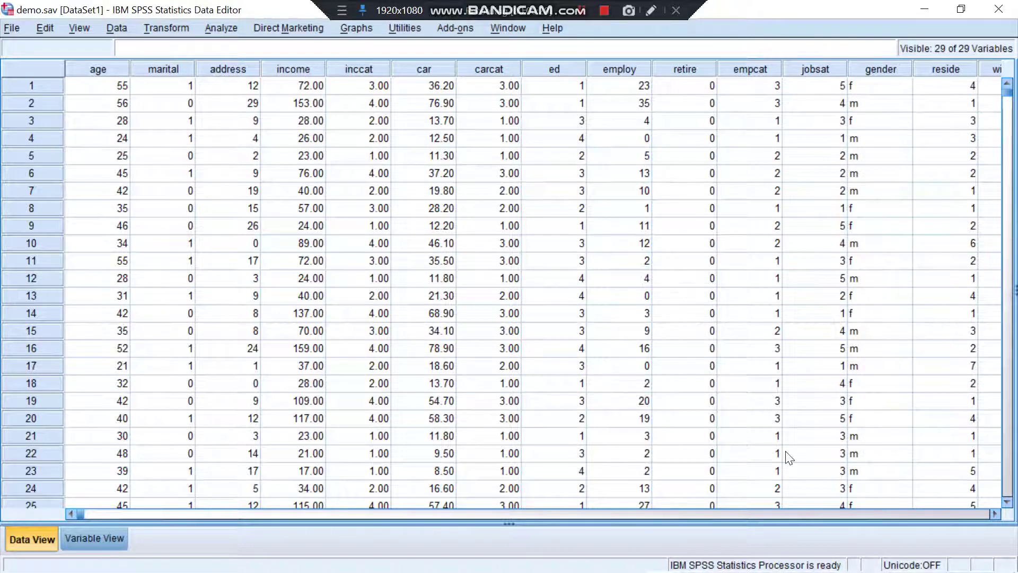
Scroll the Data View to the last variables (ownfax, news, response), then back to age
left_click(791, 512)
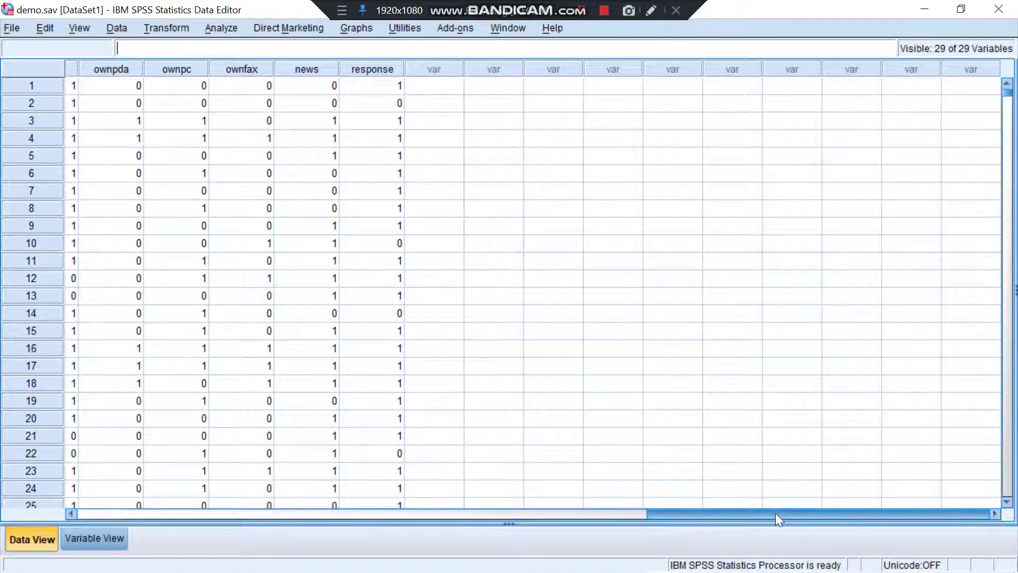
left_click_drag(775, 514, 332, 501)
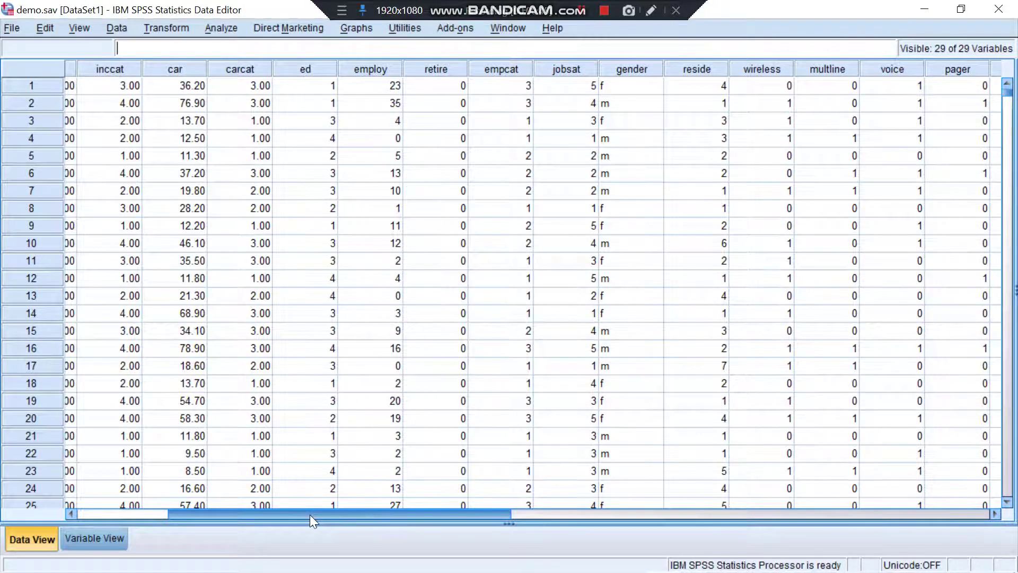
left_click_drag(309, 515, 210, 512)
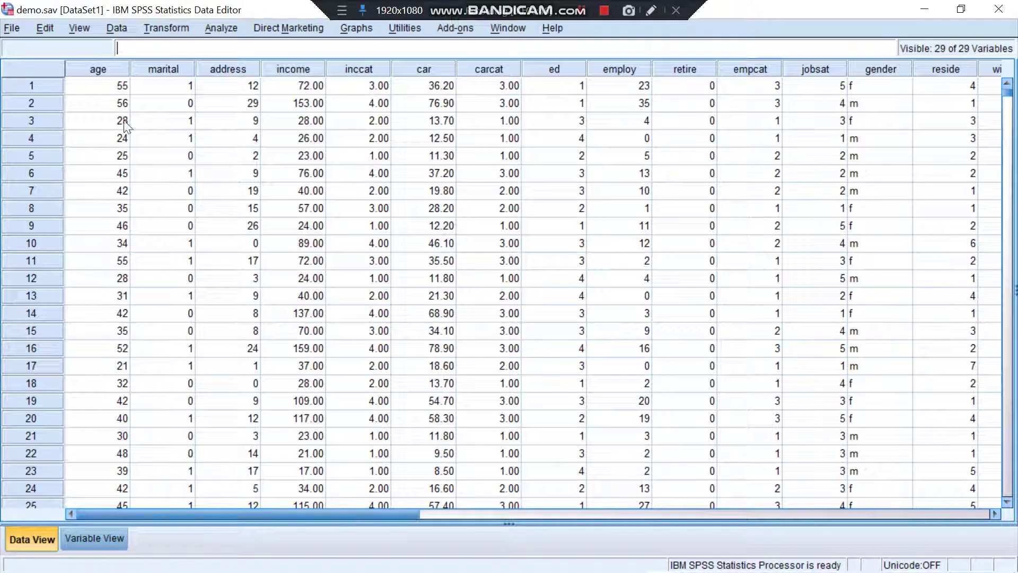
Start a crosstab with age as rows, household income as columns and household size as layer
left_click(221, 28)
mouse_move(238, 70)
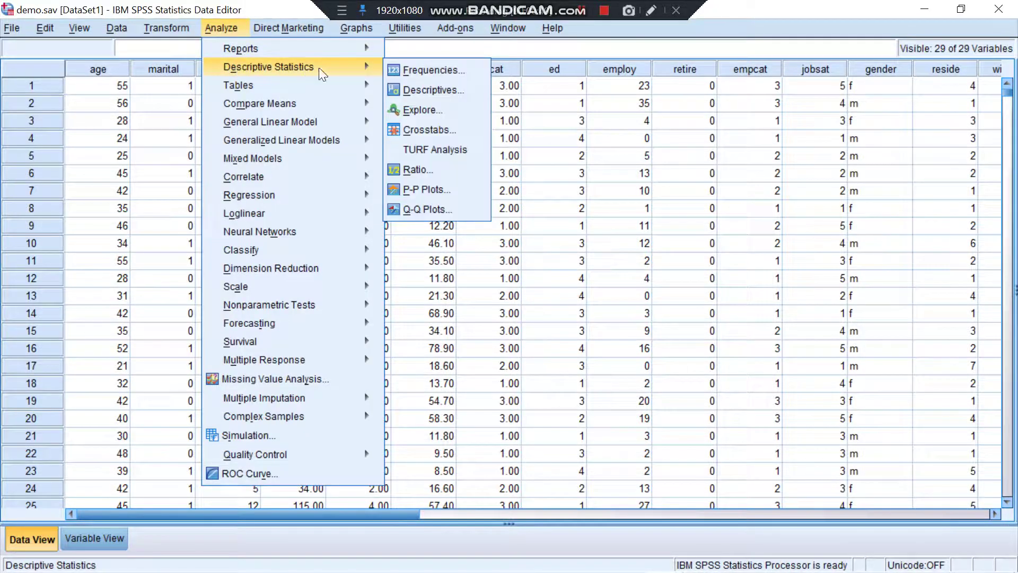
left_click(415, 123)
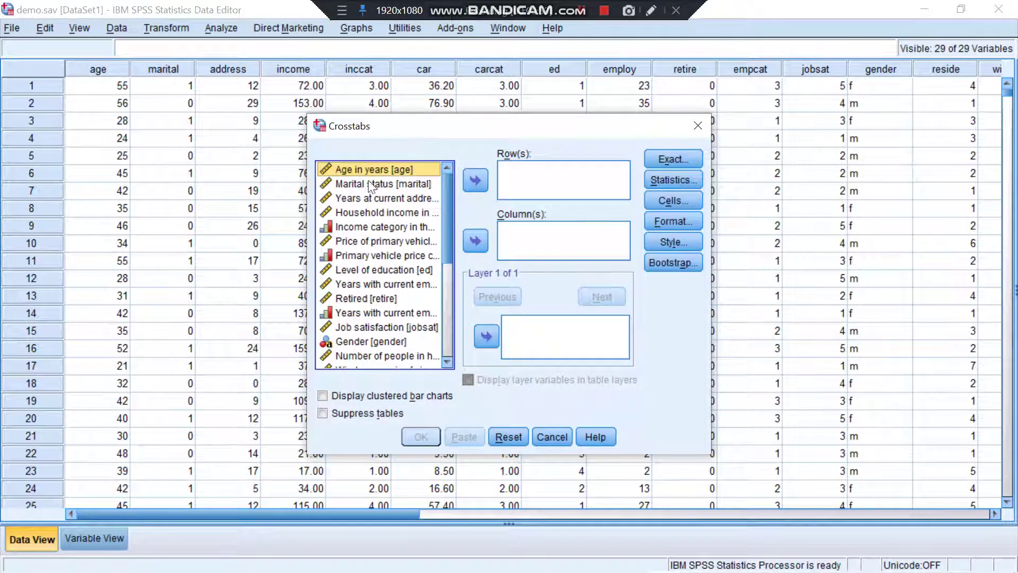
left_click_drag(367, 174, 517, 172)
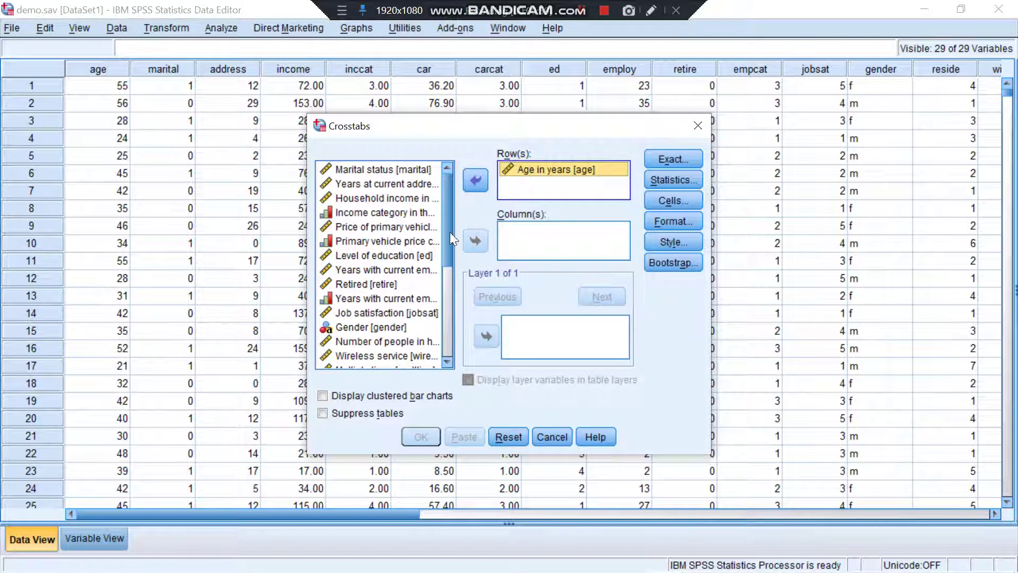
left_click_drag(349, 197, 507, 243)
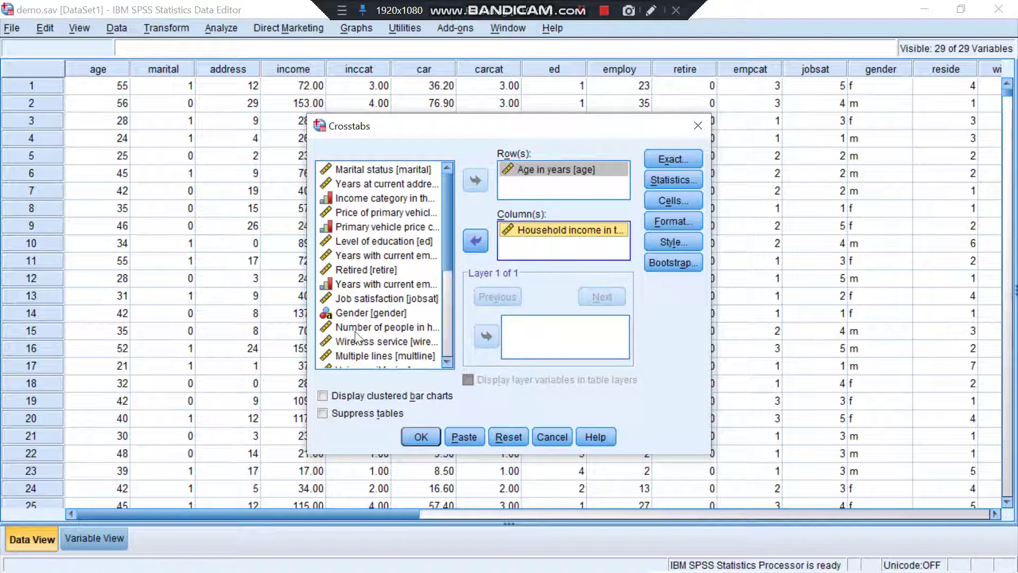
left_click_drag(355, 325, 509, 320)
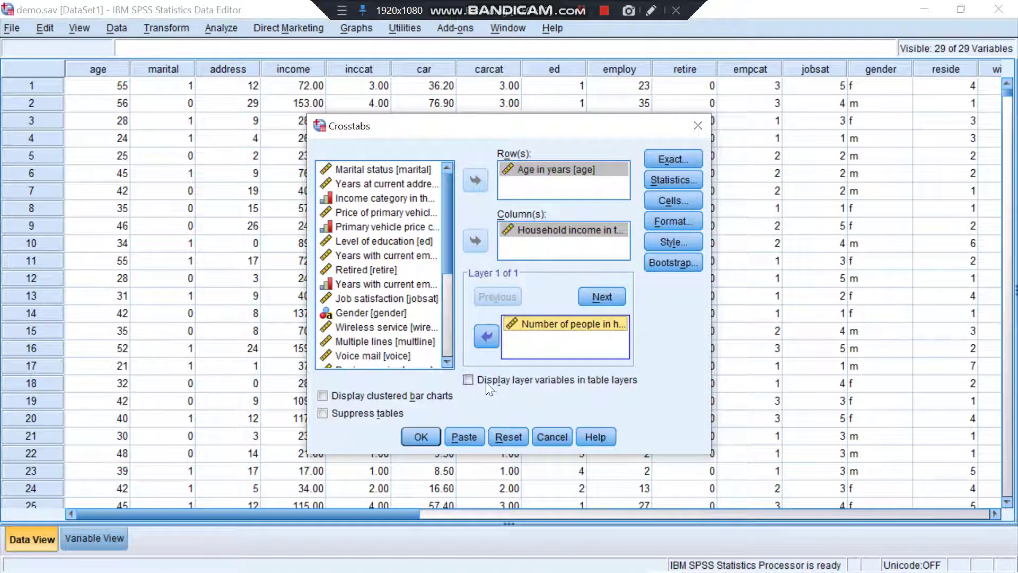
Display layer variables in table layers, add clustered bar charts and suppress the tables
left_click(468, 380)
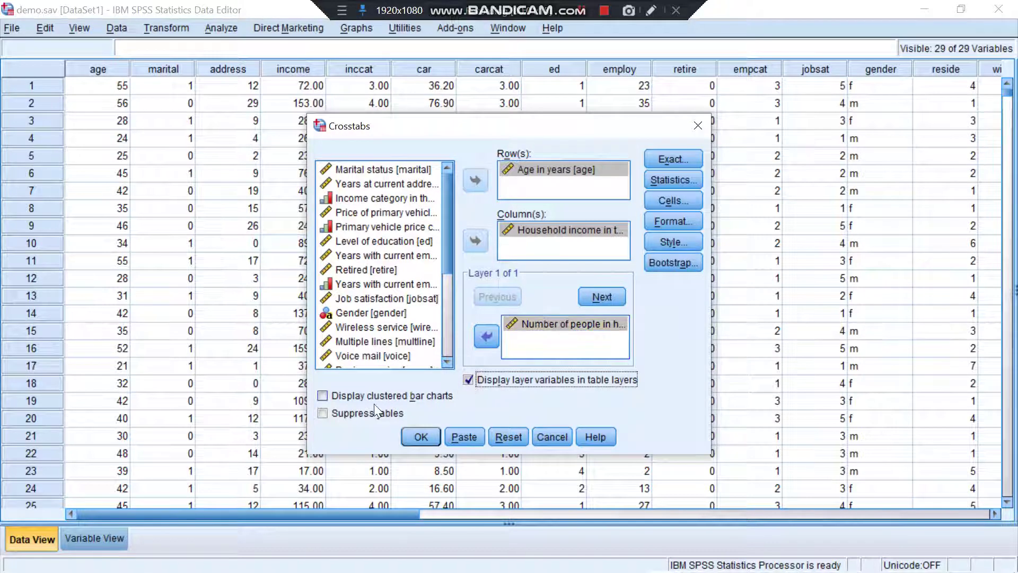
left_click(322, 395)
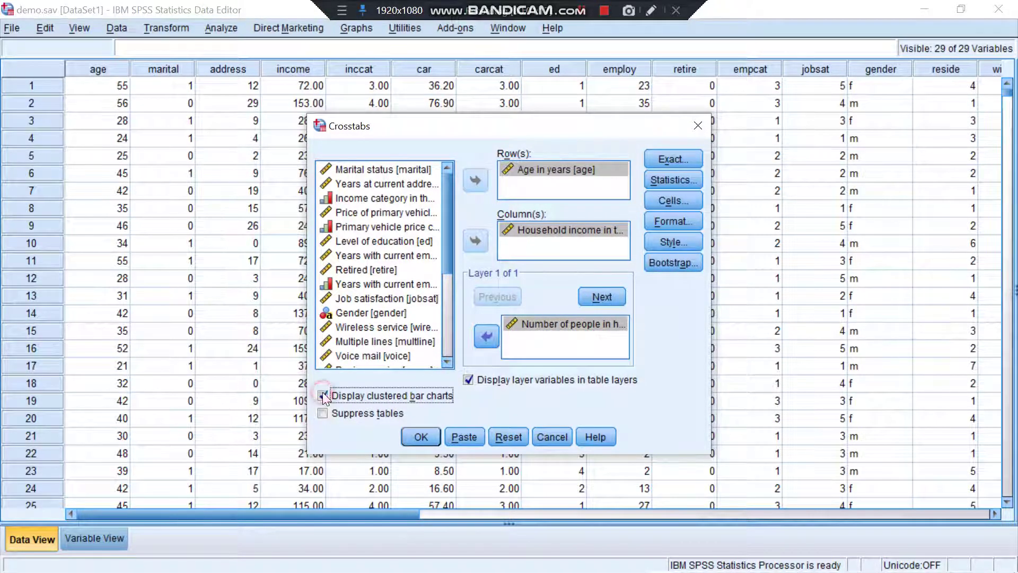
left_click(323, 413)
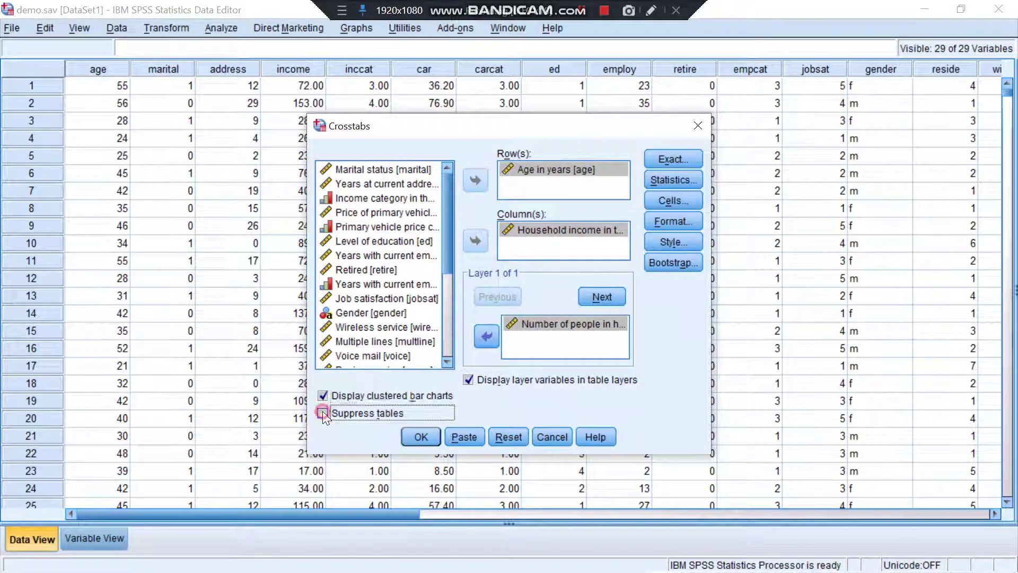
Run the crosstab and review the 6400-case summary and the per-household-size bar charts
left_click(419, 436)
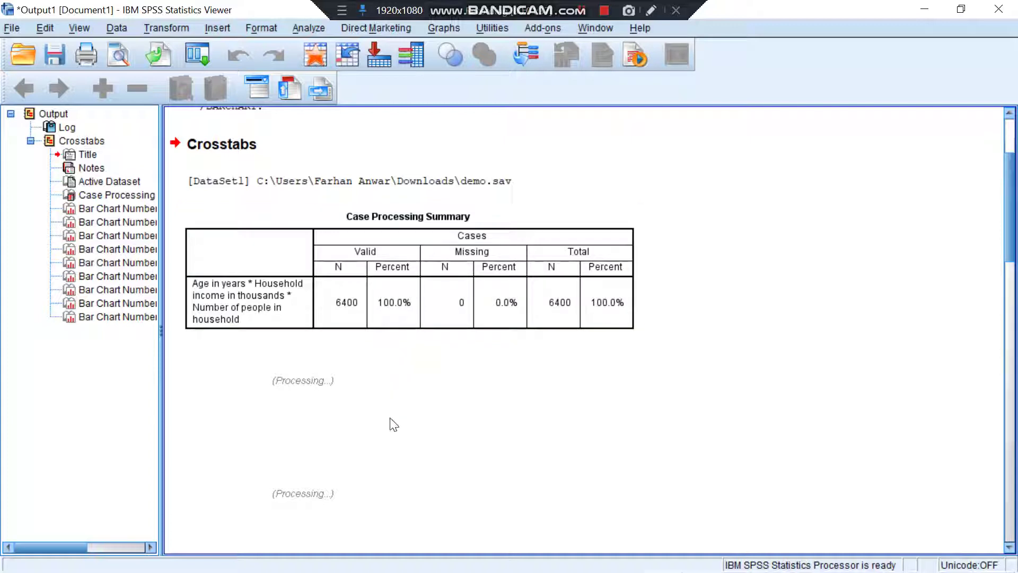
scroll(407, 393, "down", 10)
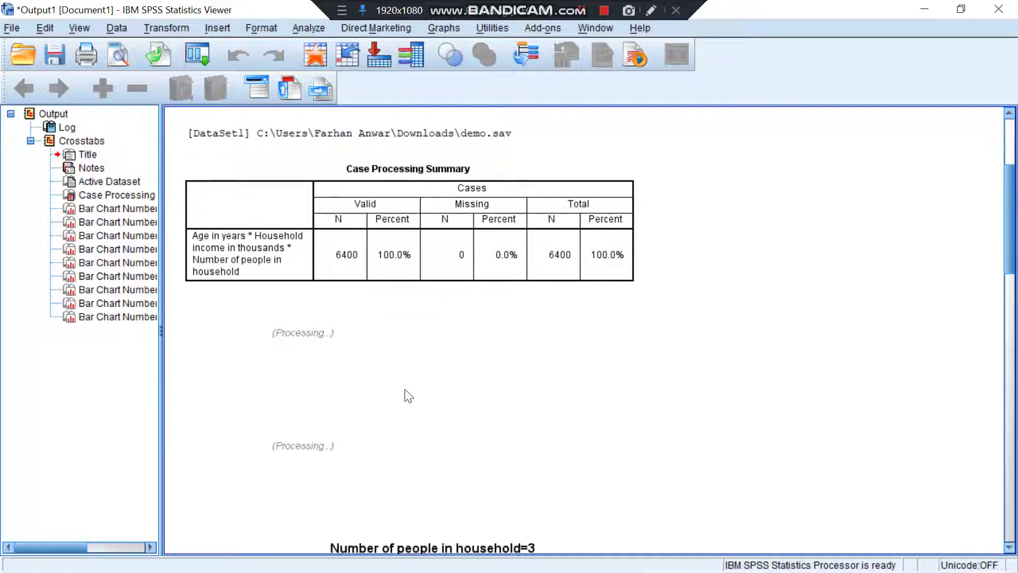
scroll(406, 381, "down", 10)
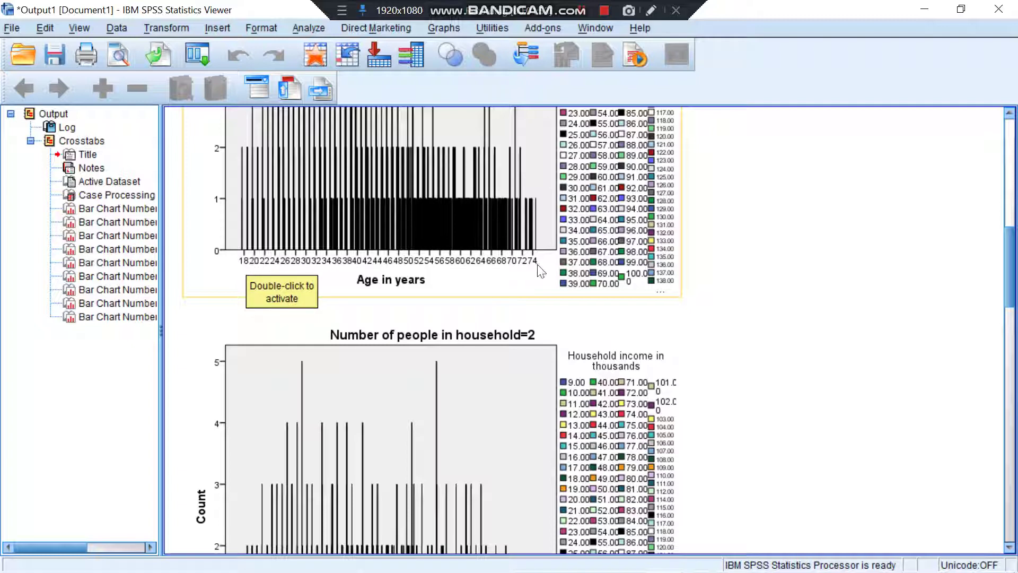
scroll(421, 371, "down", 3)
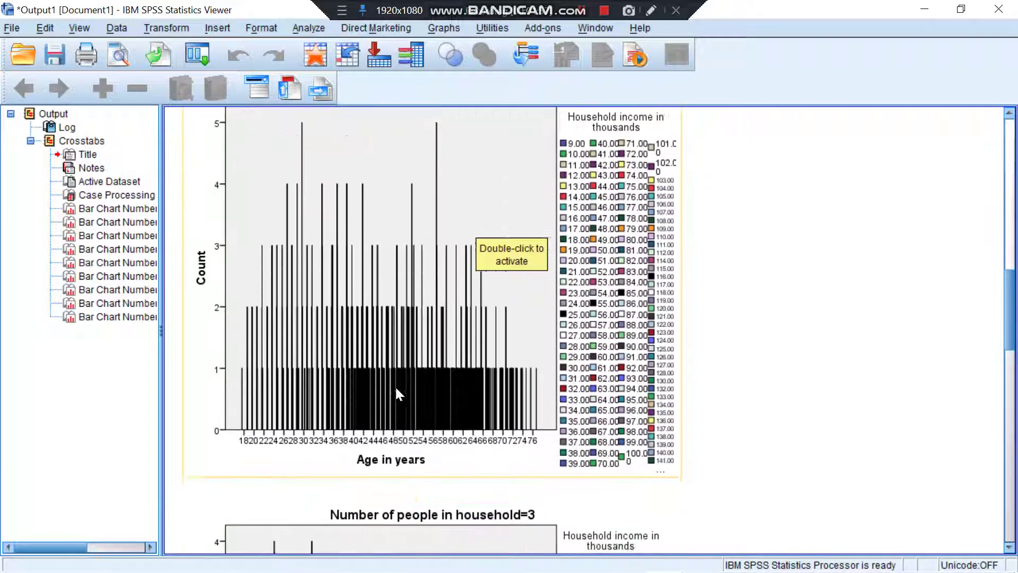
scroll(400, 396, "down", 7)
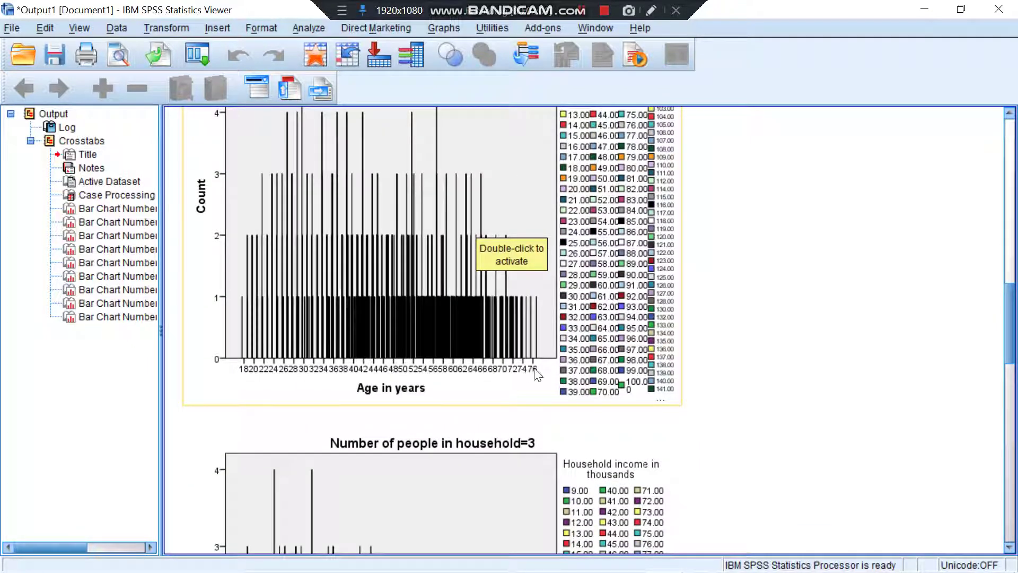
scroll(537, 373, "down", 15)
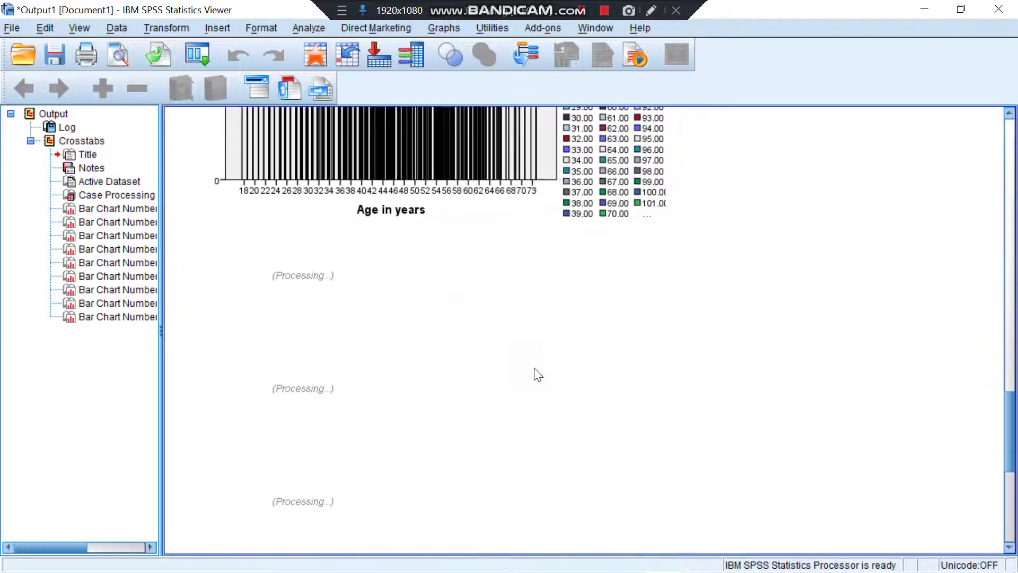
scroll(538, 375, "up", 15)
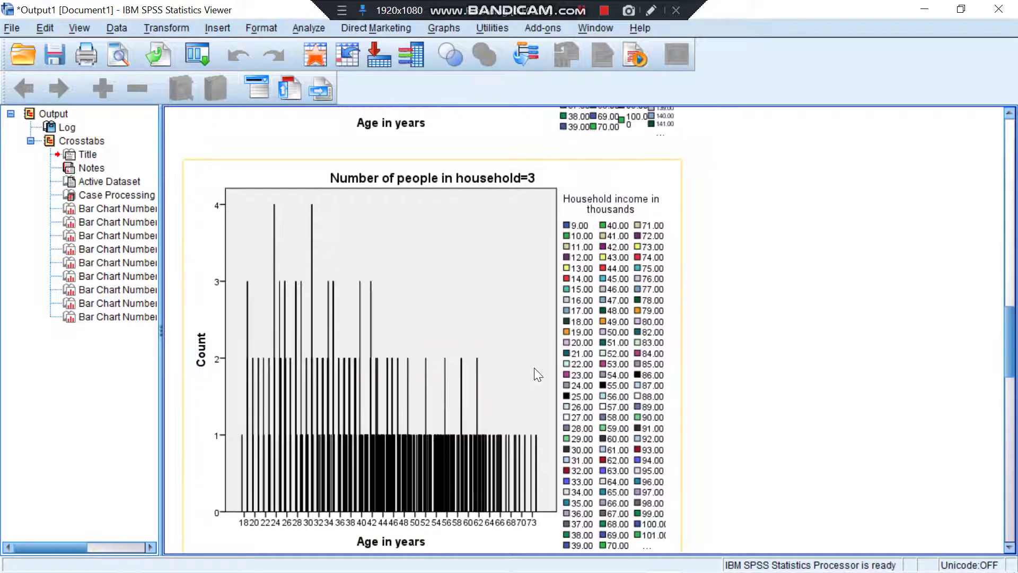
scroll(538, 374, "up", 5)
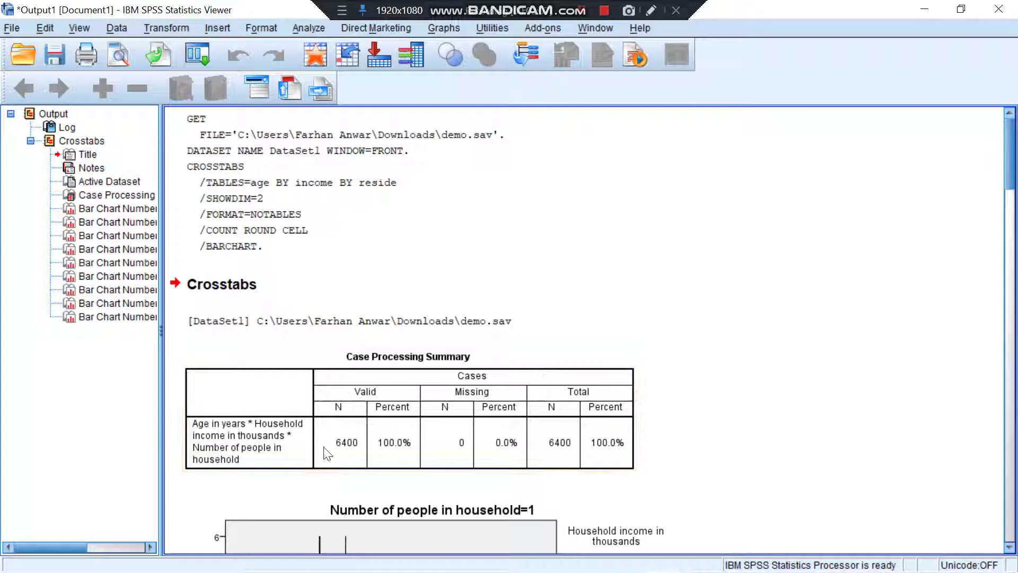
Review the bar charts through household size 9, then close the output viewer
scroll(403, 392, "down", 7)
scroll(402, 390, "down", 20)
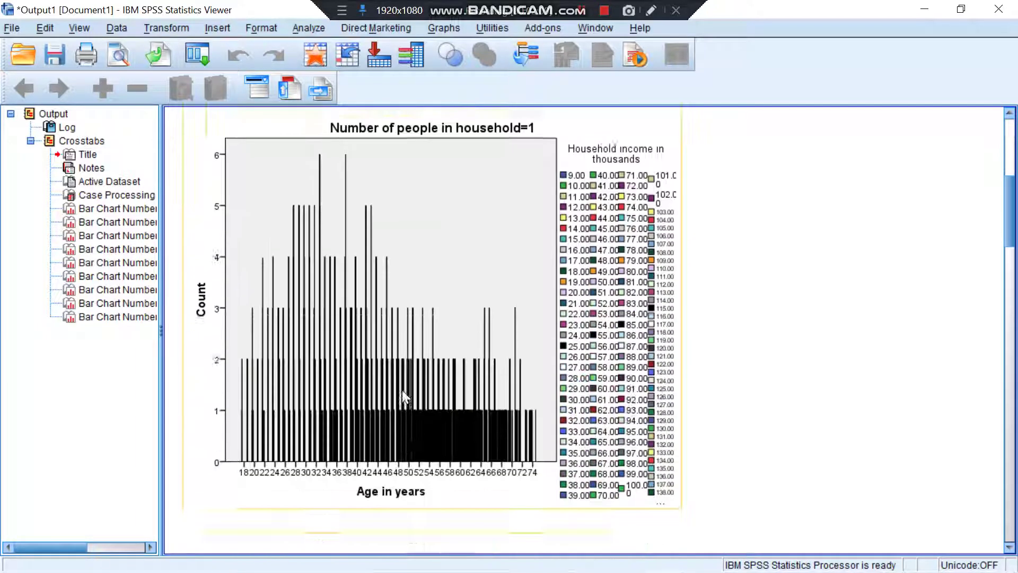
scroll(399, 387, "down", 20)
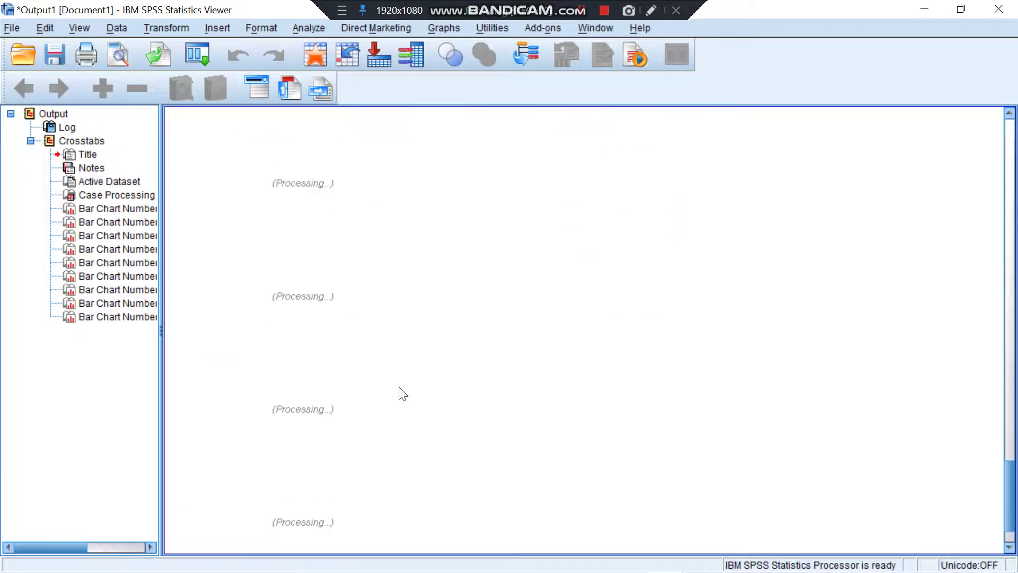
scroll(401, 392, "down", 10)
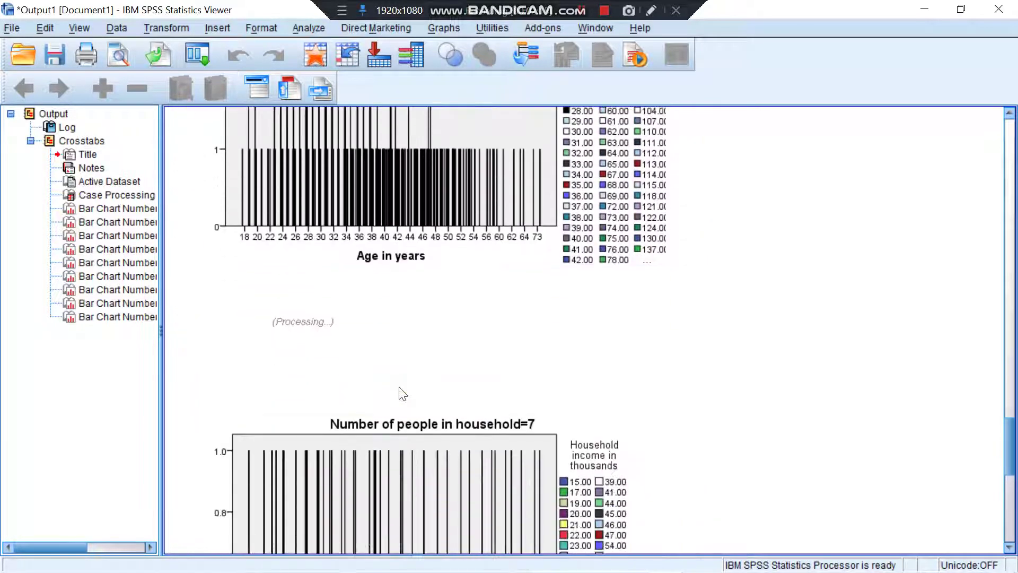
scroll(400, 392, "down", 5)
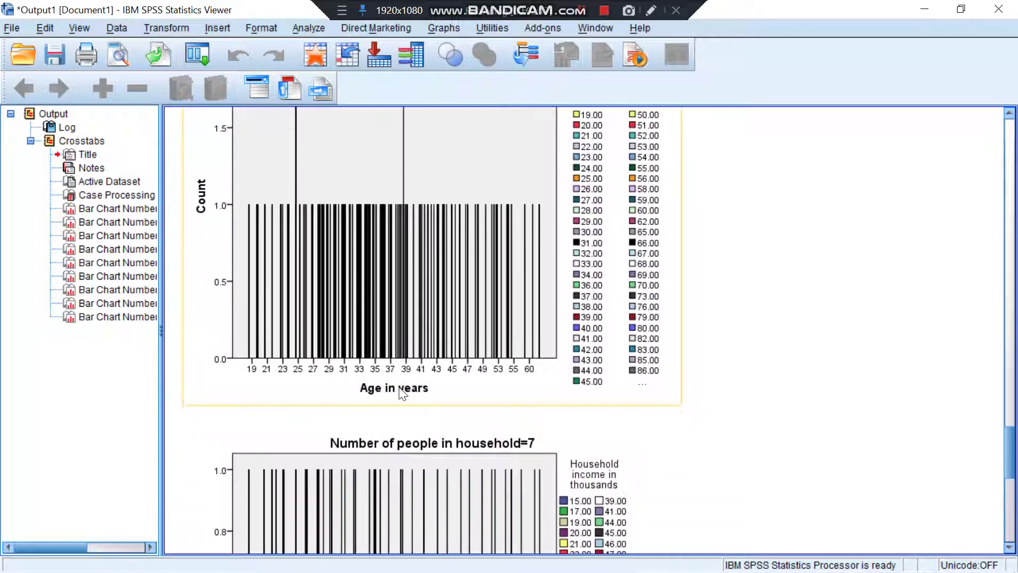
scroll(400, 387, "down", 15)
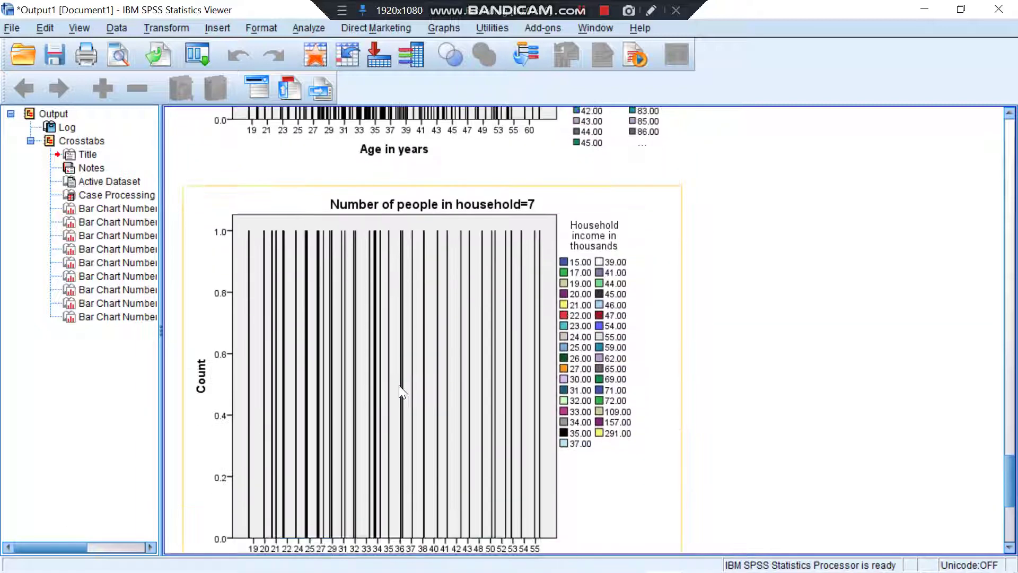
scroll(399, 385, "down", 18)
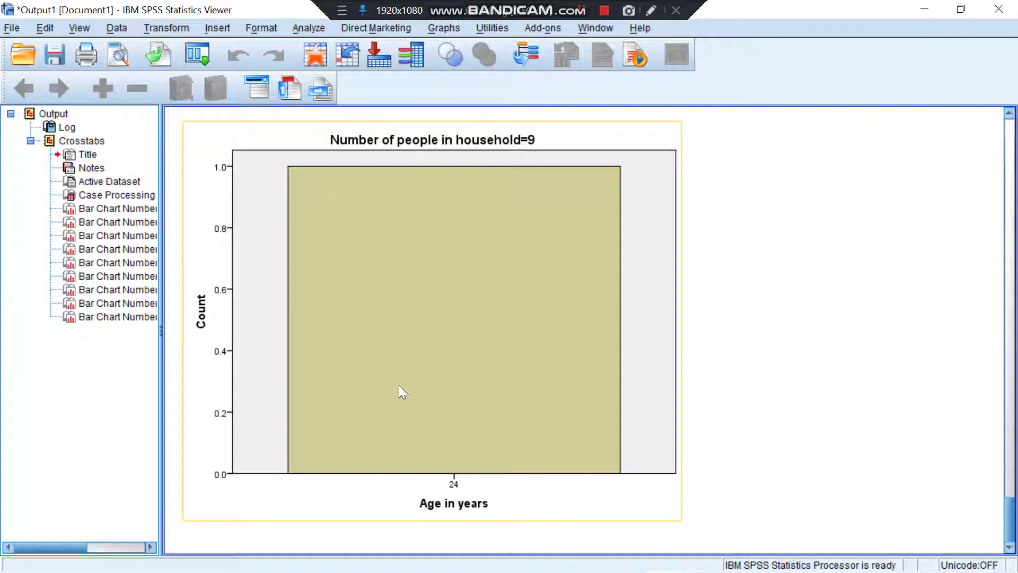
scroll(399, 385, "up", 11)
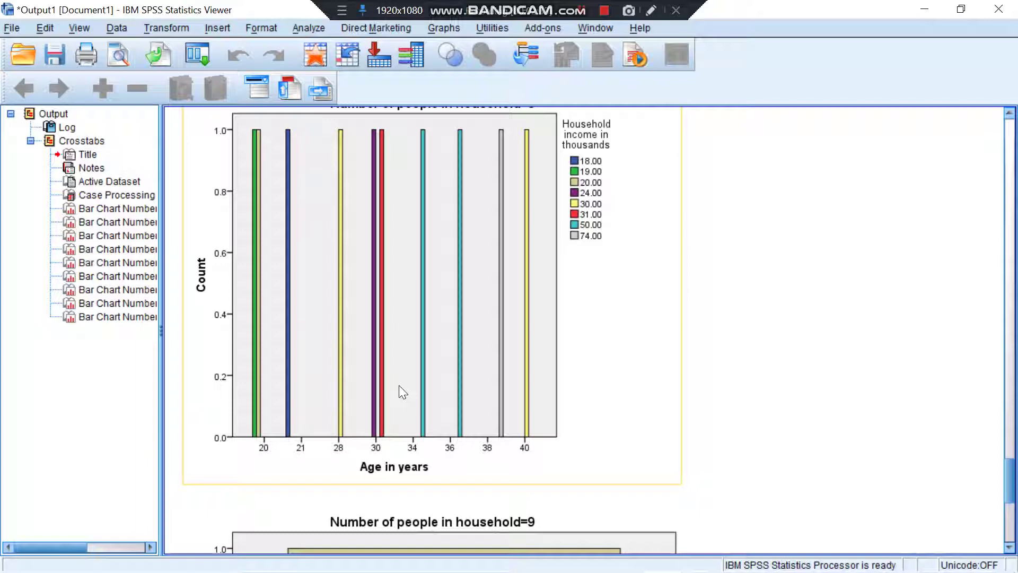
scroll(400, 386, "up", 20)
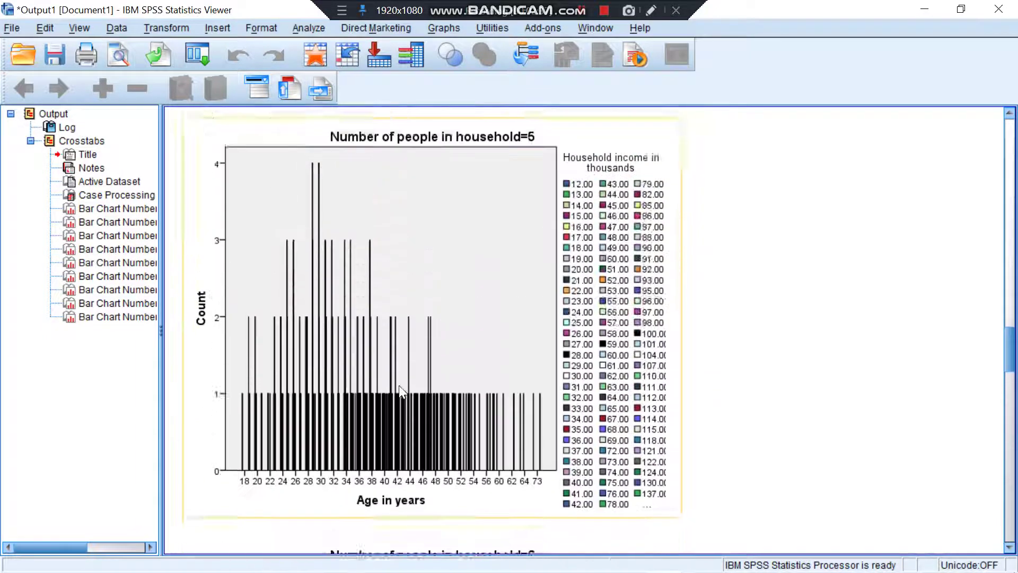
scroll(399, 385, "up", 5)
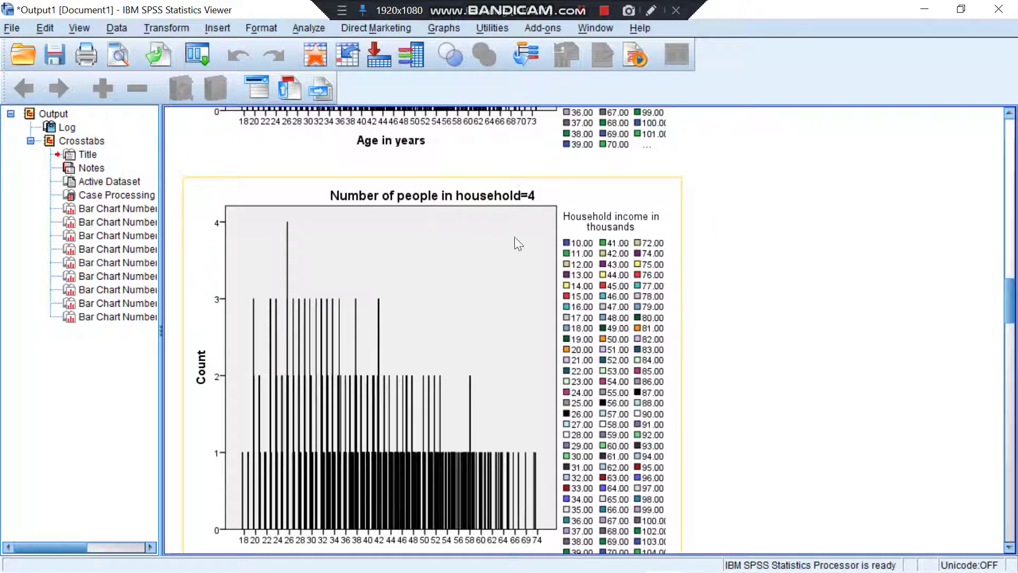
scroll(374, 449, "down", 20)
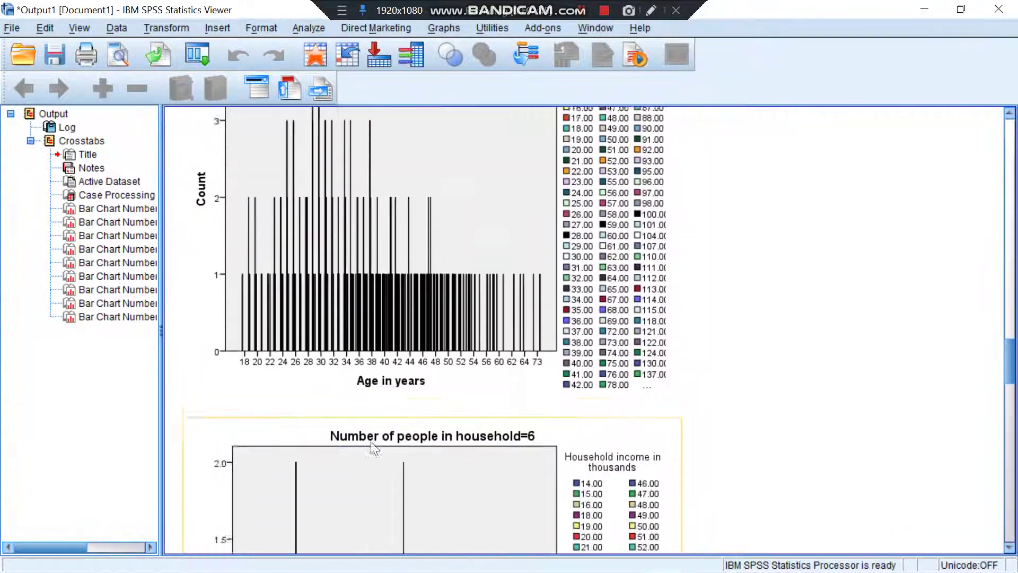
scroll(374, 447, "down", 15)
scroll(371, 443, "up", 15)
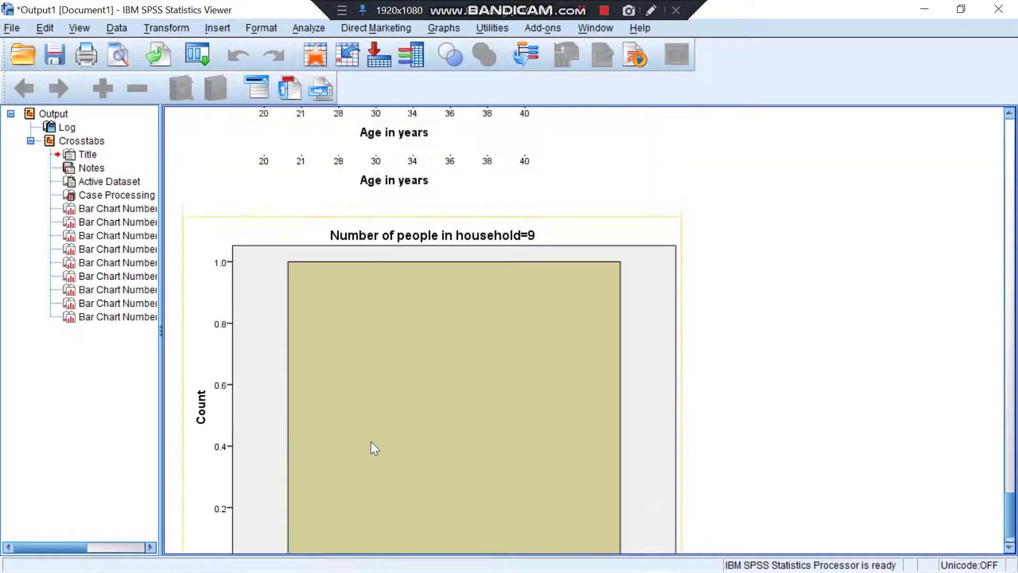
scroll(371, 443, "up", 20)
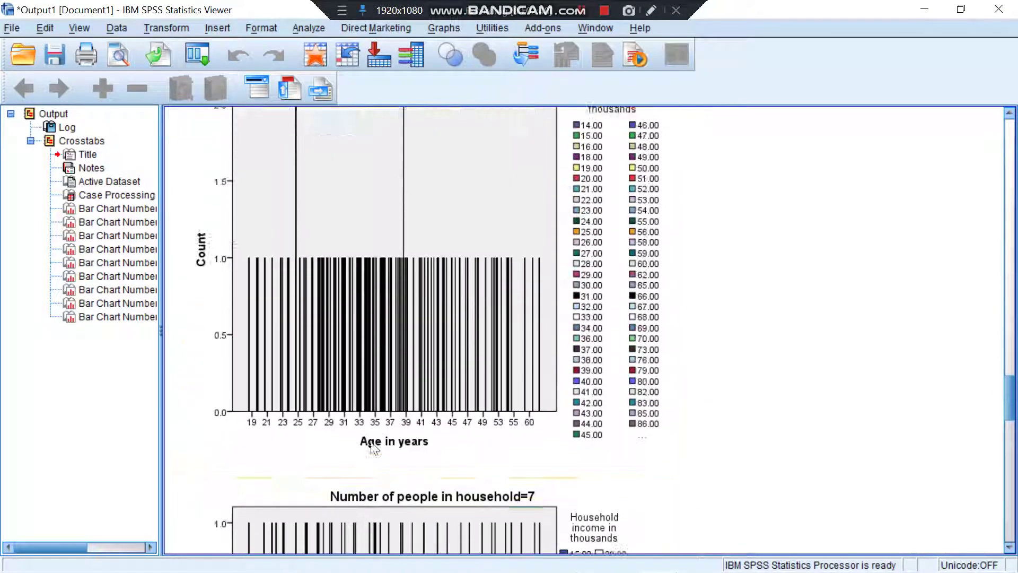
scroll(373, 448, "up", 15)
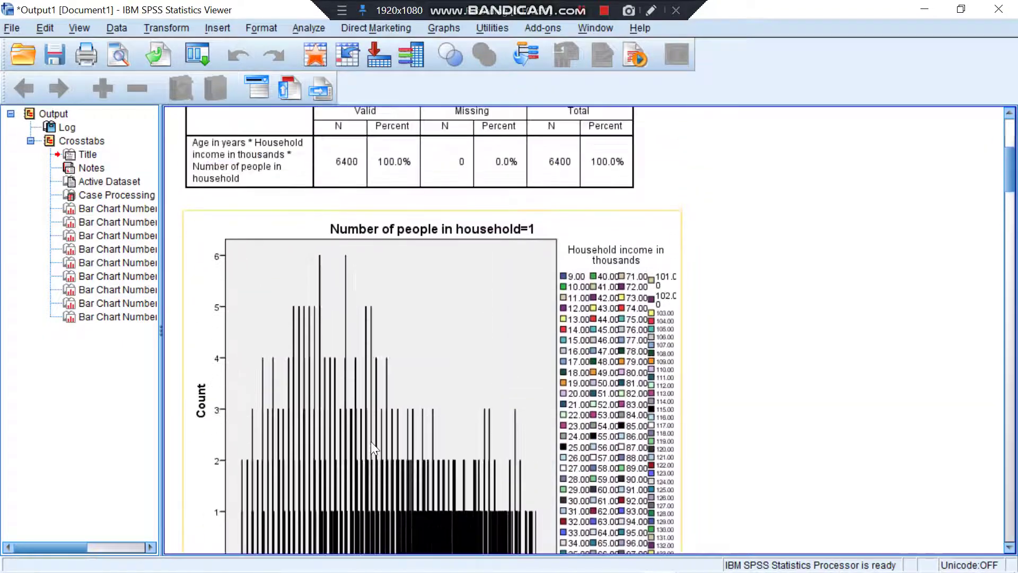
scroll(371, 441, "up", 5)
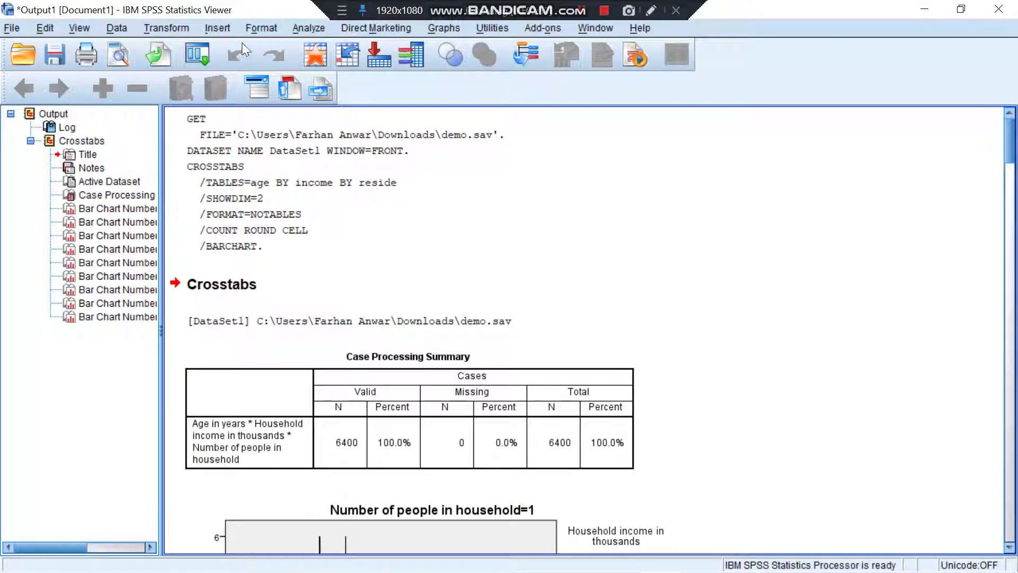
left_click(1006, 12)
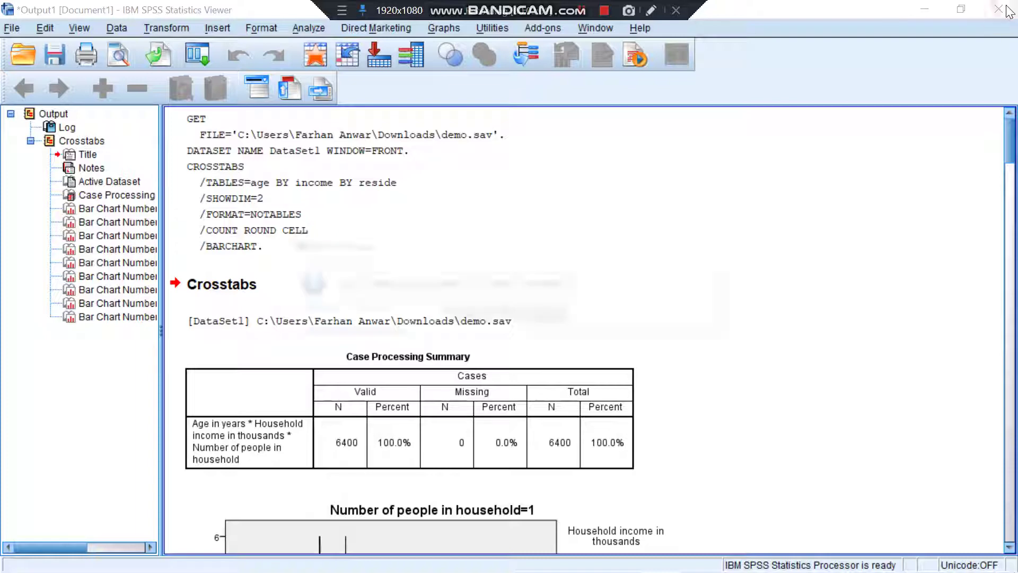
Discard the chart output without saving and return to the Crosstabs dialog
left_click(498, 311)
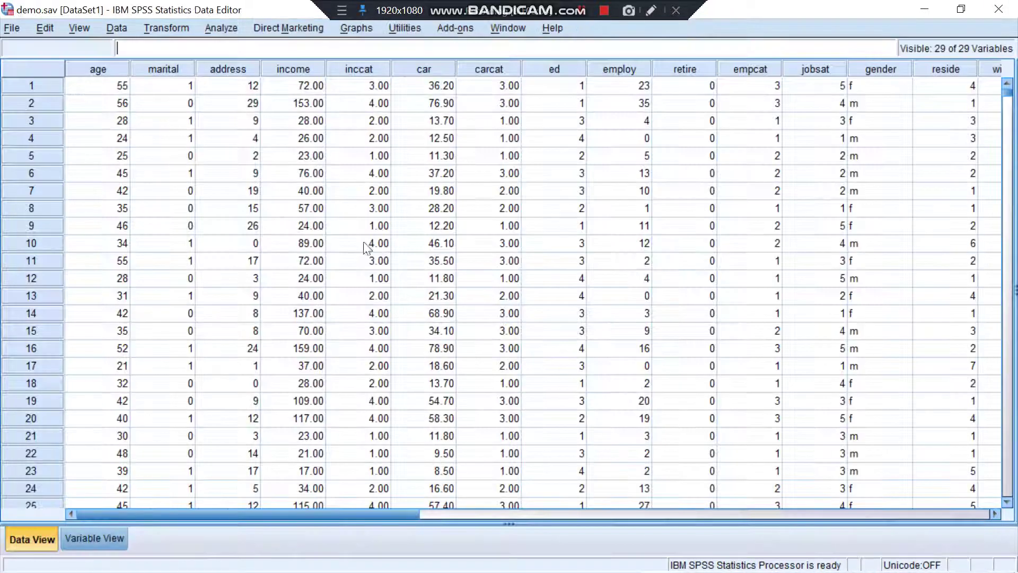
left_click(227, 29)
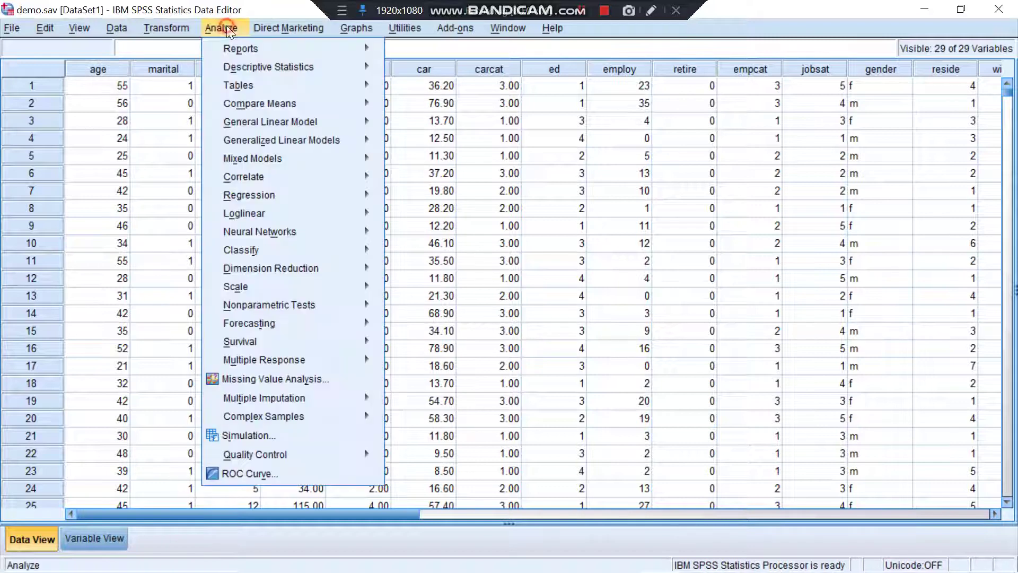
mouse_move(247, 88)
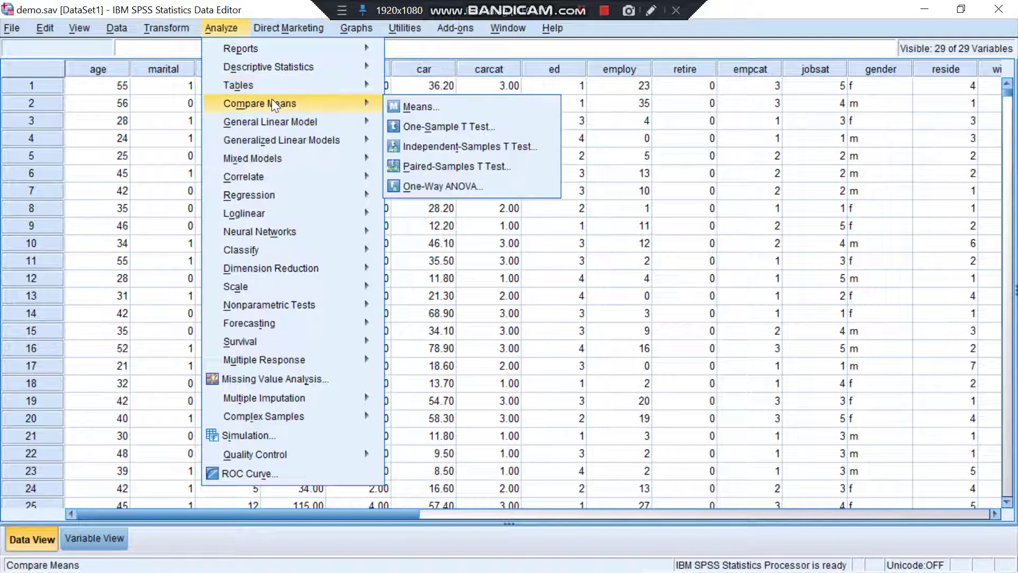
mouse_move(362, 63)
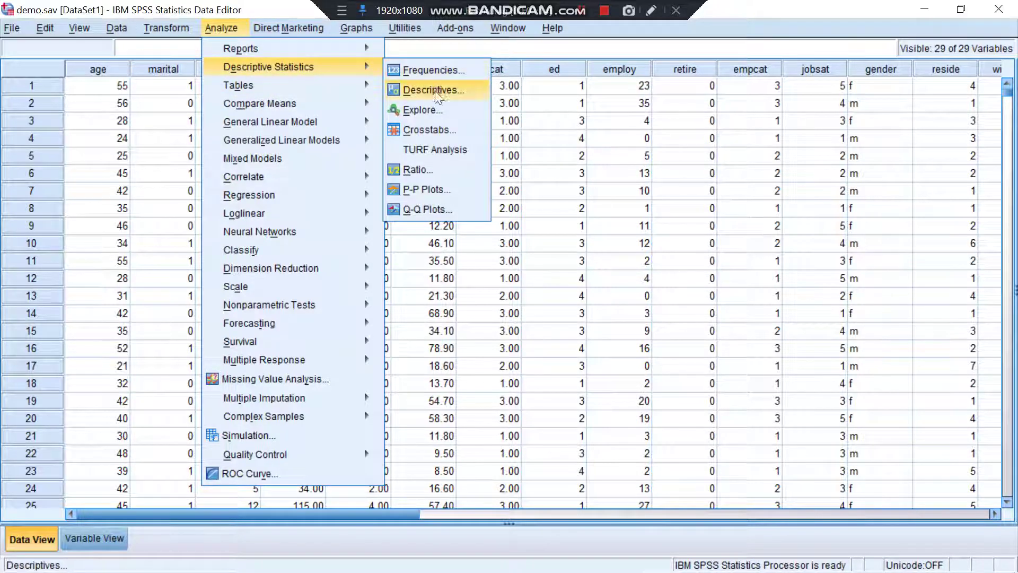
left_click(433, 130)
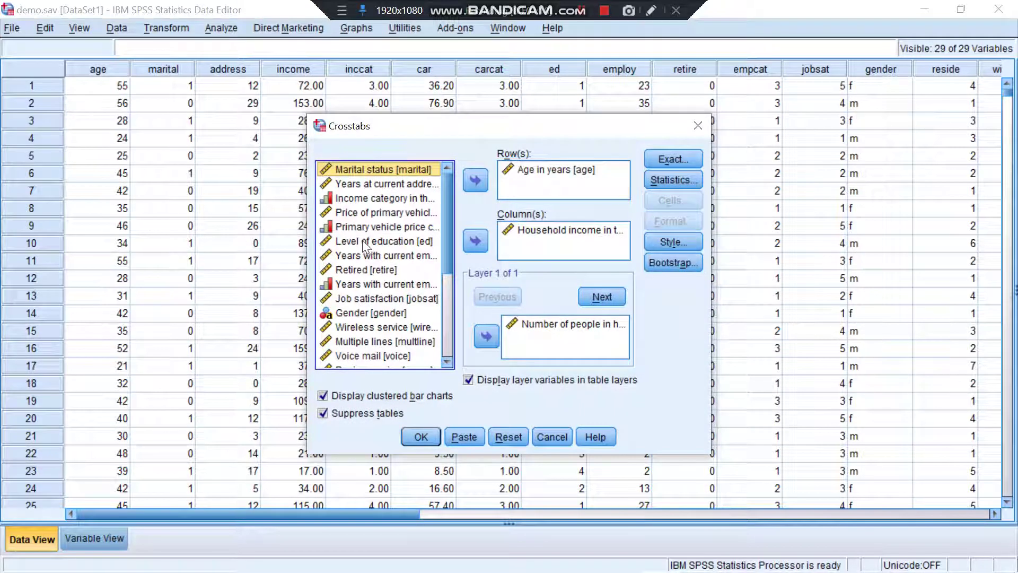
Add education as a second column variable, drop layer display and bar charts, and run it
left_click_drag(364, 243, 533, 243)
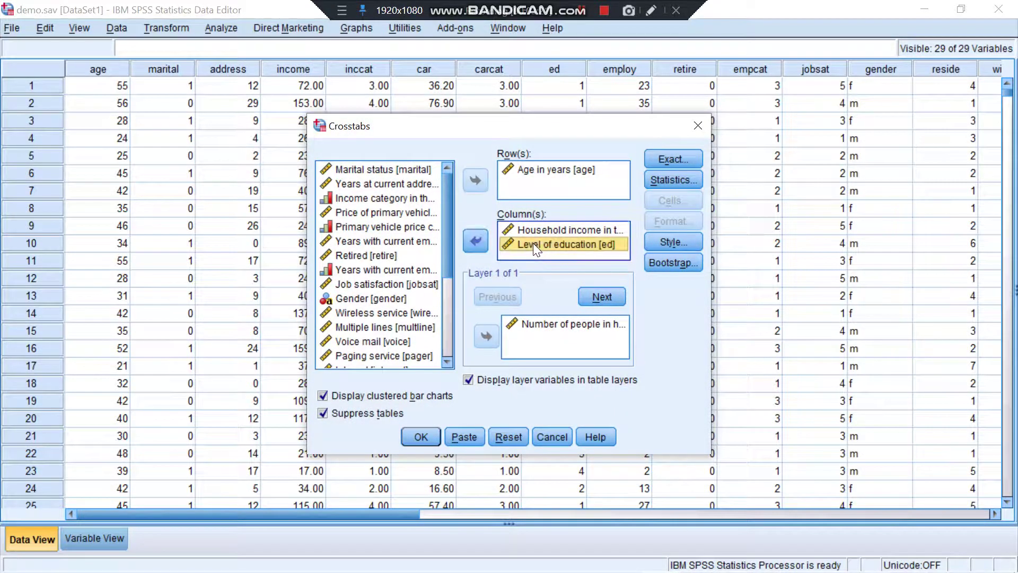
left_click(469, 379)
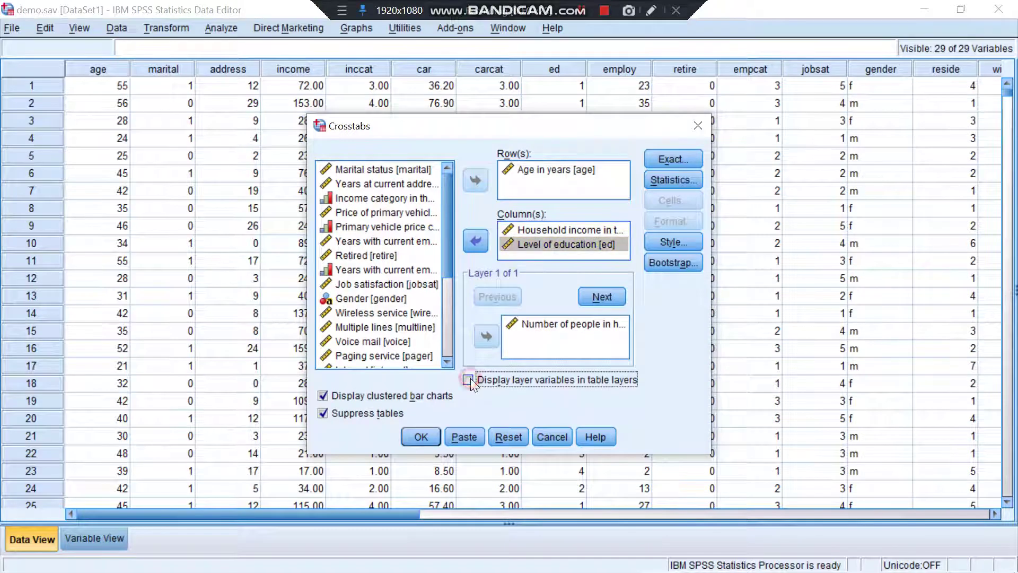
left_click(325, 395)
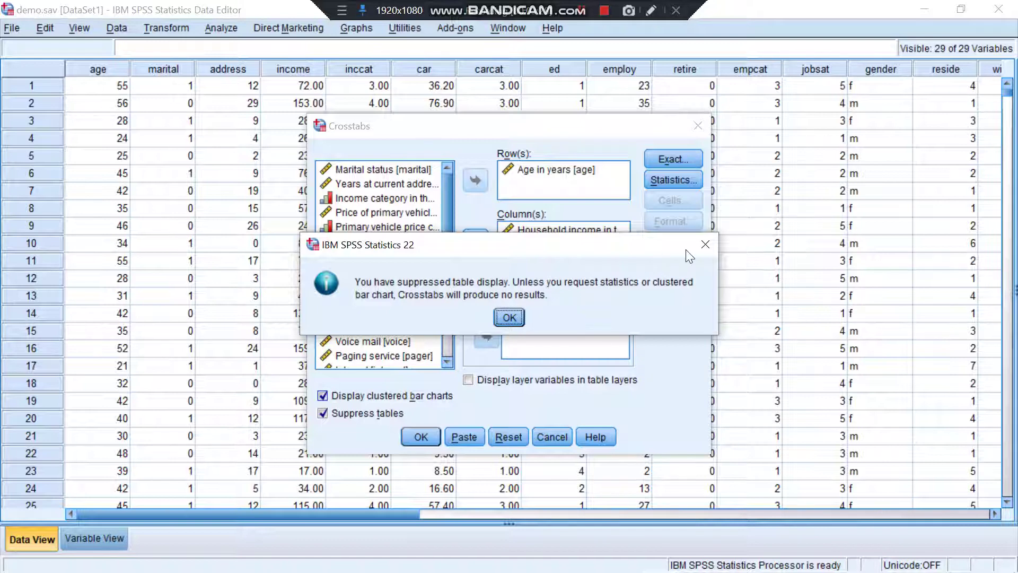
left_click(508, 317)
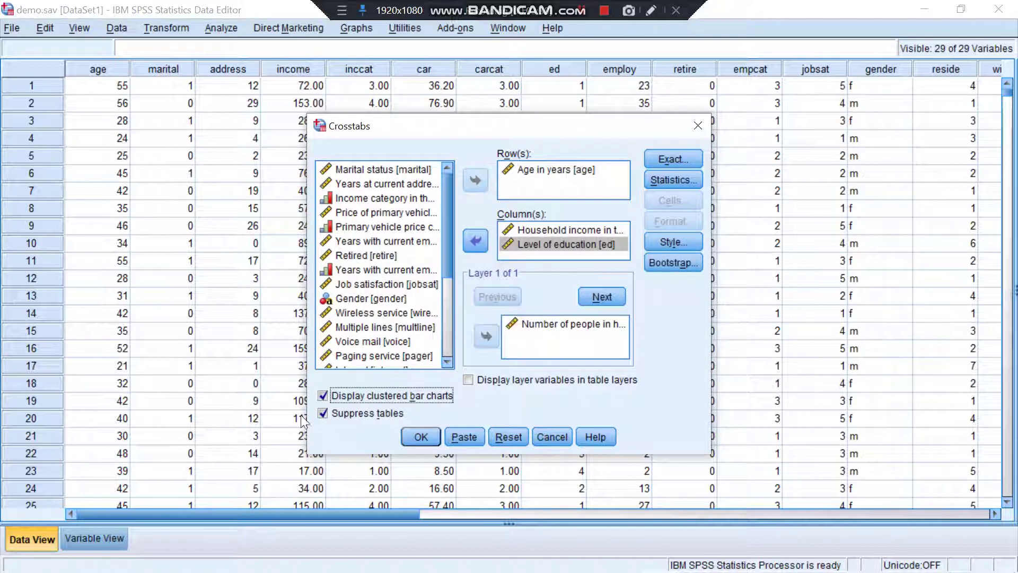
left_click(323, 414)
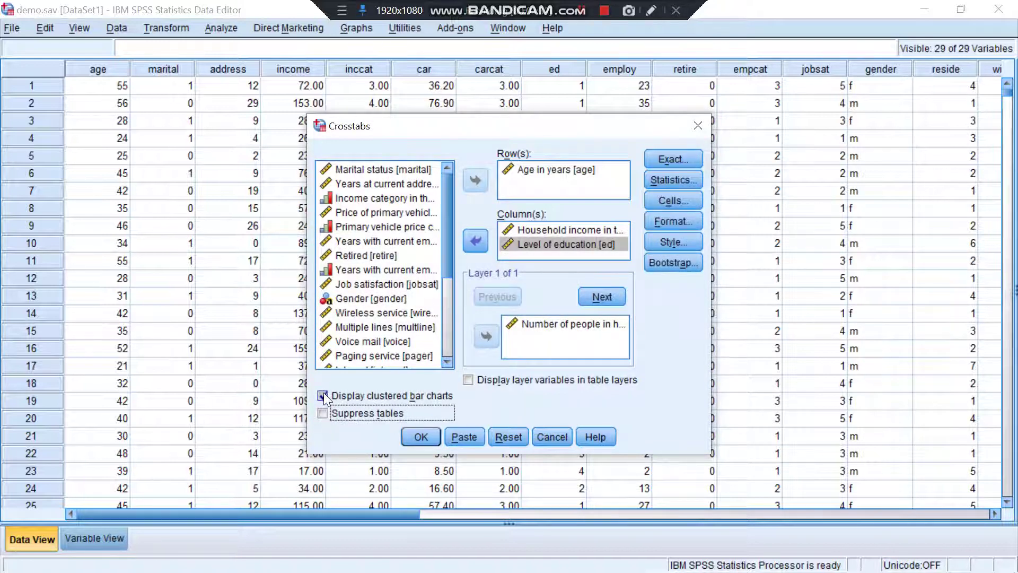
left_click(323, 395)
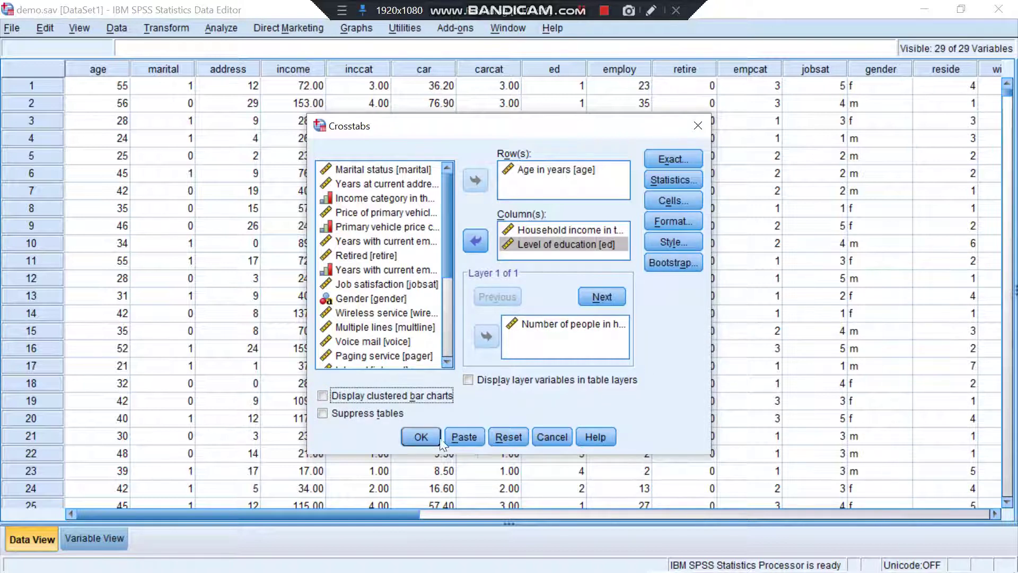
left_click(421, 436)
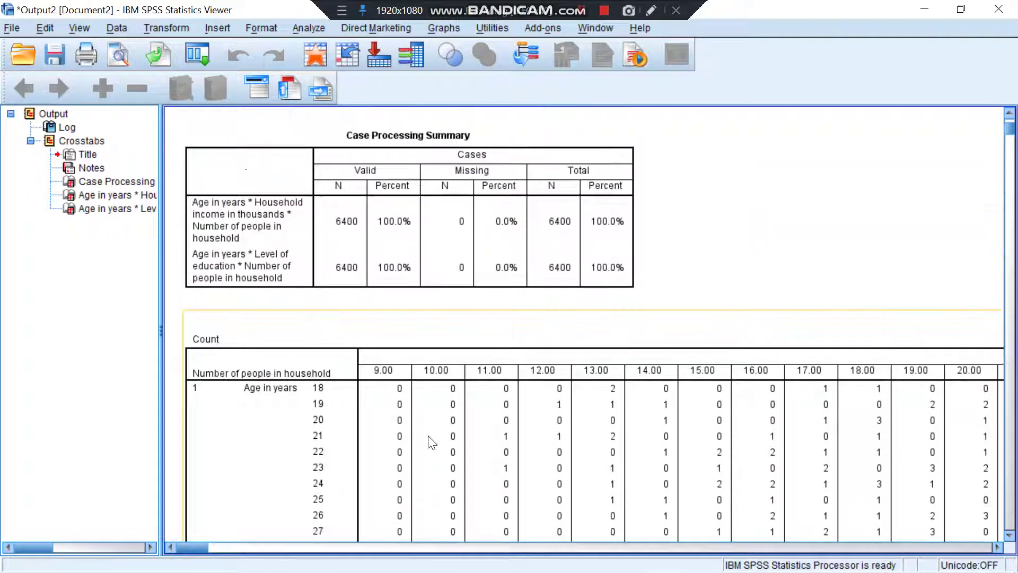
Scroll through the age-by-income count tables for household sizes 1–9 and Total, then back up
scroll(433, 437, "down", 10)
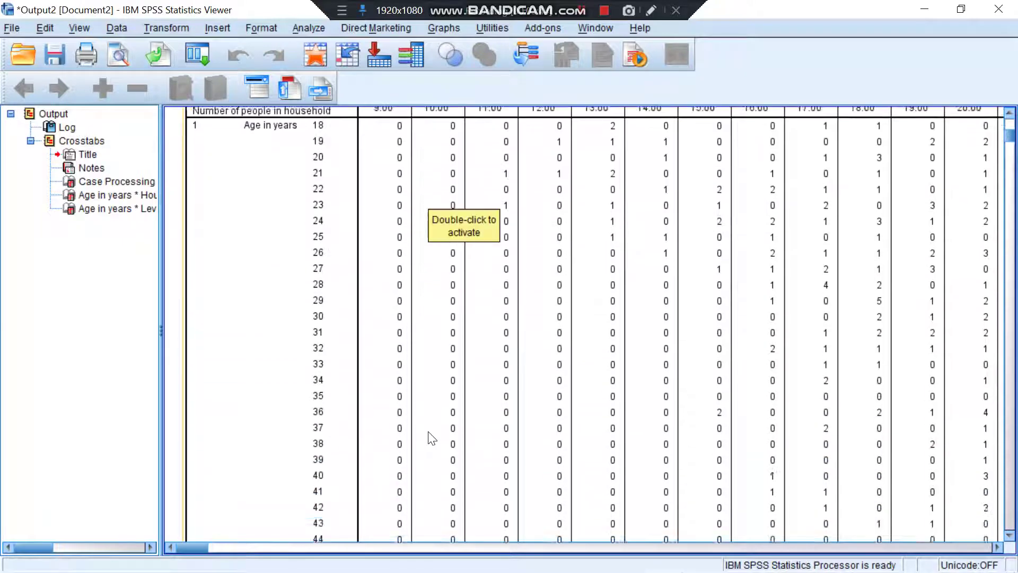
scroll(432, 437, "up", 6)
scroll(432, 438, "down", 15)
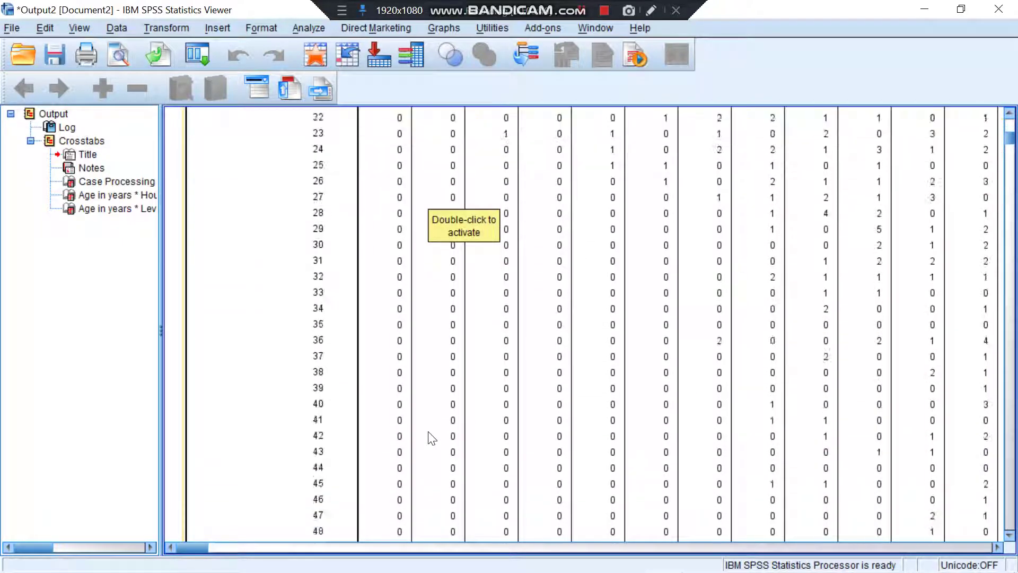
left_click(433, 438)
scroll(433, 438, "down", 20)
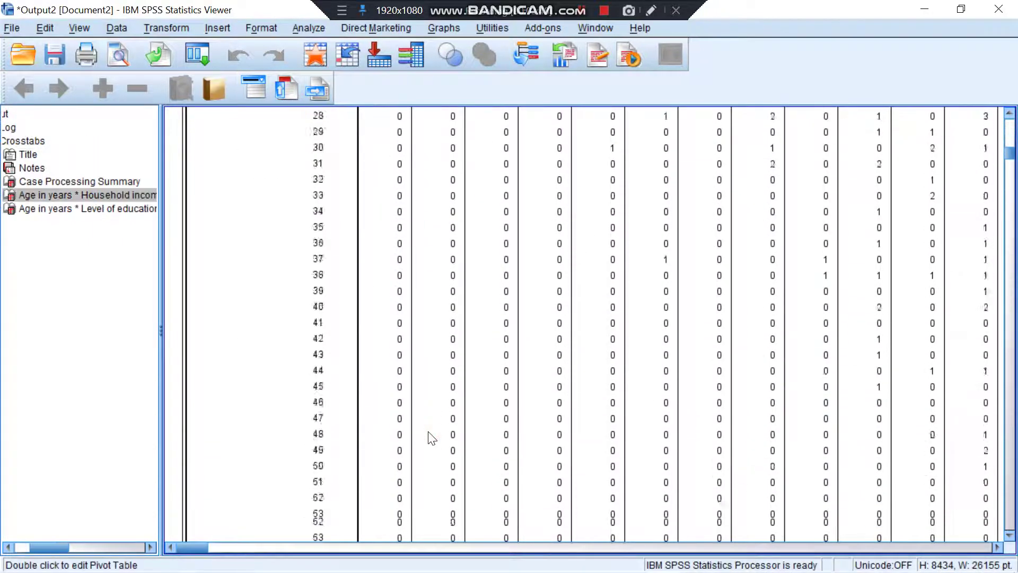
scroll(432, 437, "down", 20)
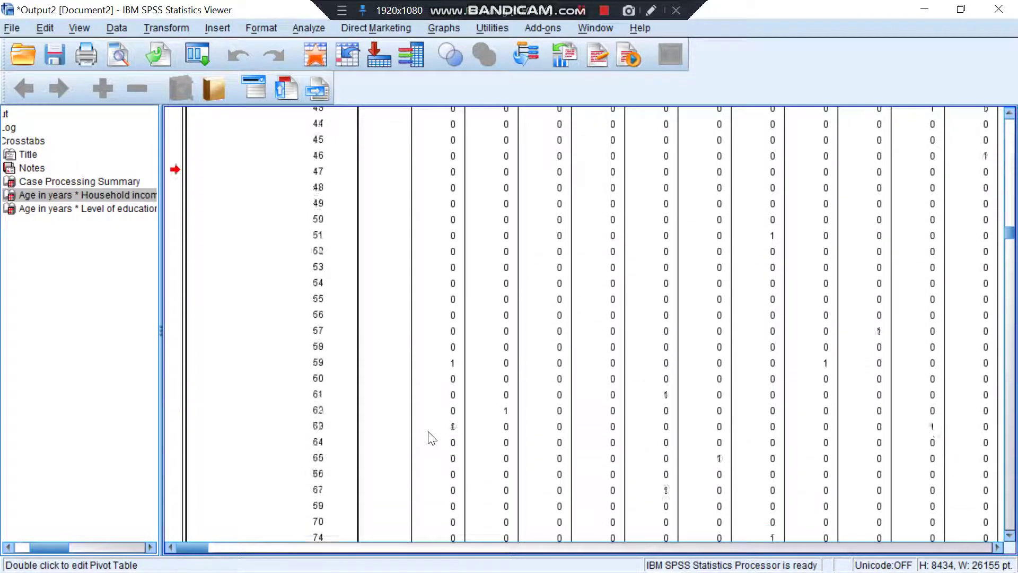
scroll(432, 438, "down", 4)
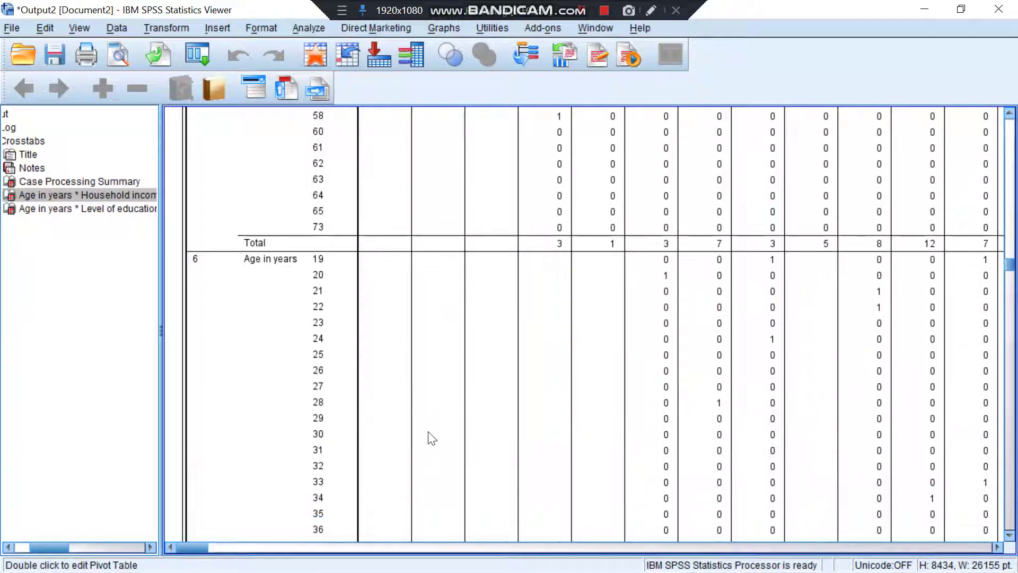
scroll(433, 438, "down", 20)
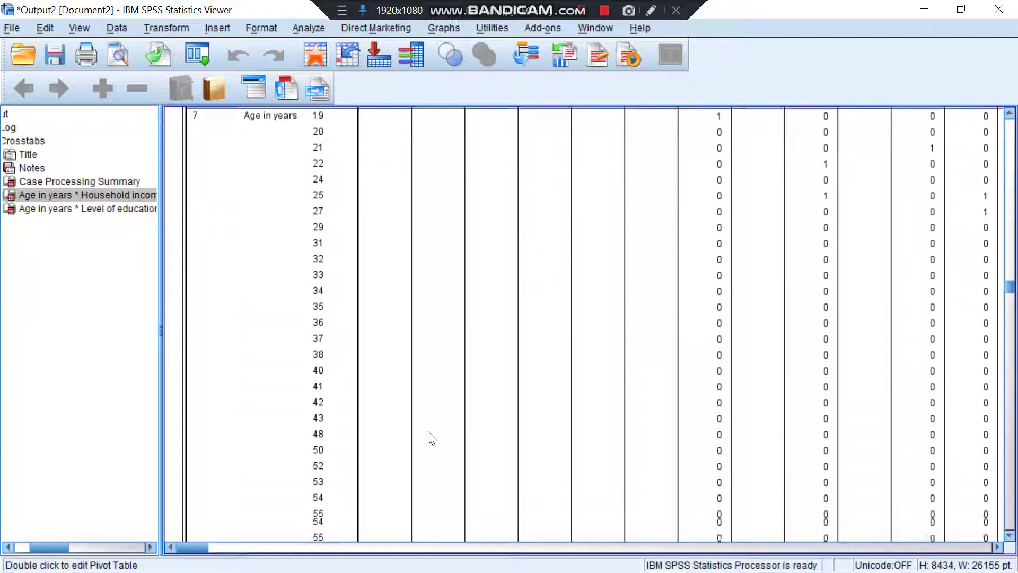
scroll(432, 438, "down", 5)
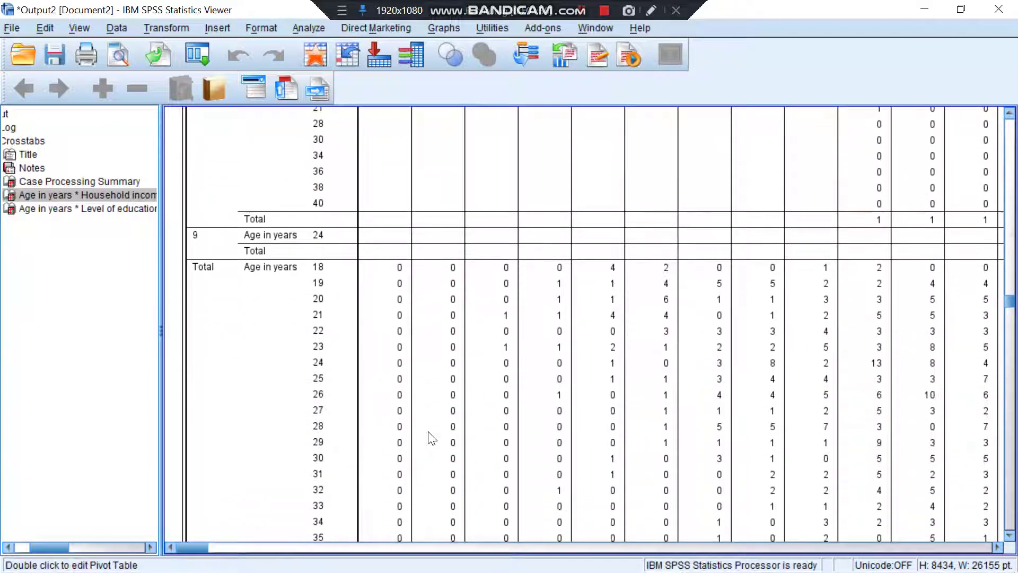
scroll(433, 437, "up", 3)
scroll(432, 438, "up", 2)
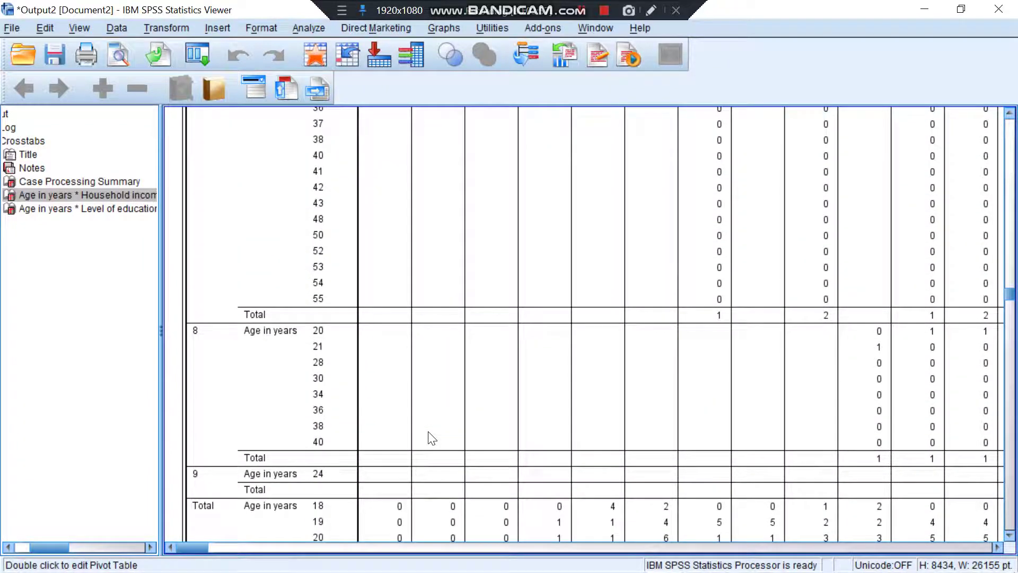
scroll(433, 438, "up", 14)
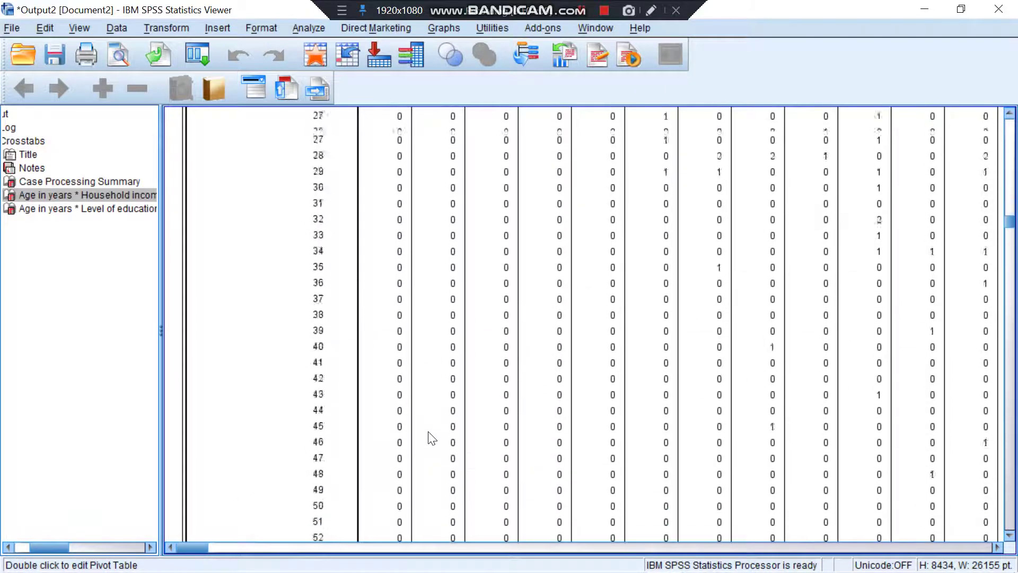
scroll(433, 438, "up", 20)
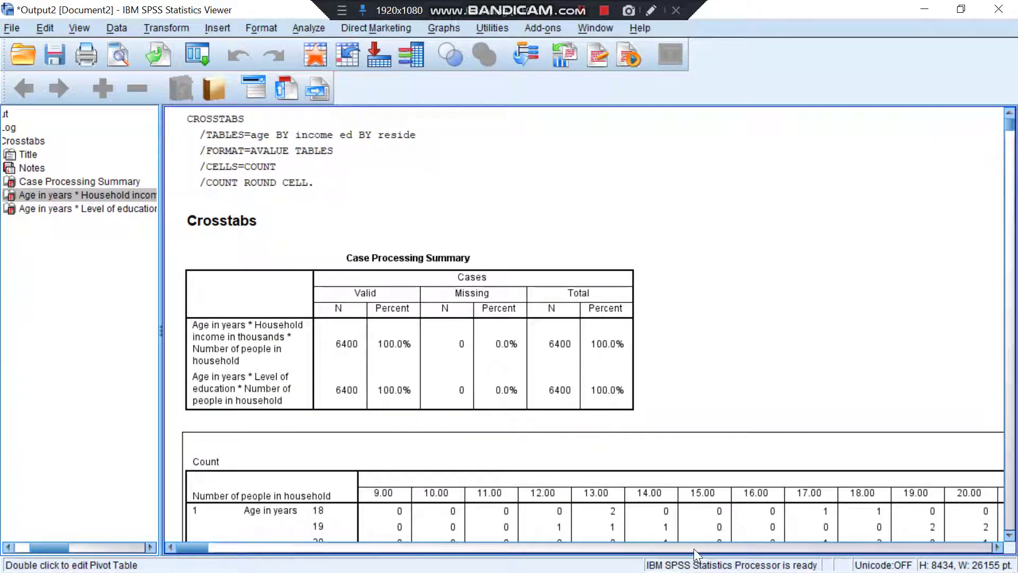
left_click_drag(694, 548, 174, 546)
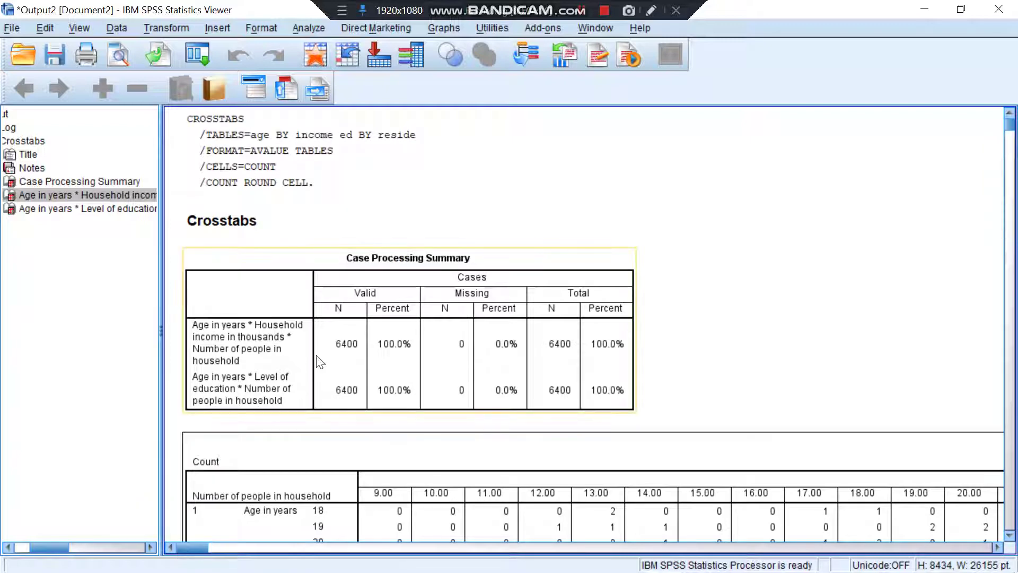
scroll(320, 363, "down", 12)
scroll(320, 362, "up", 3)
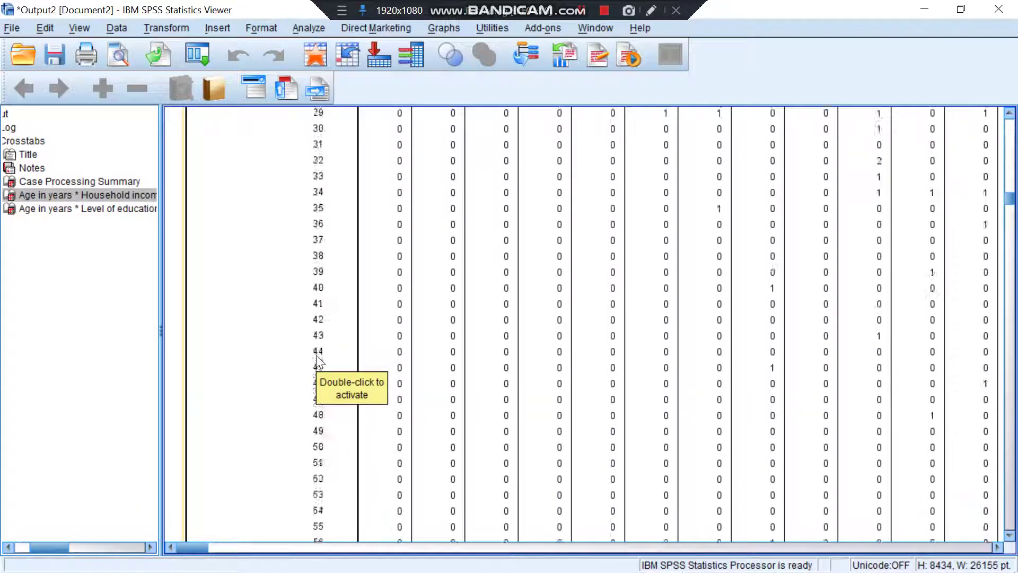
scroll(316, 354, "down", 15)
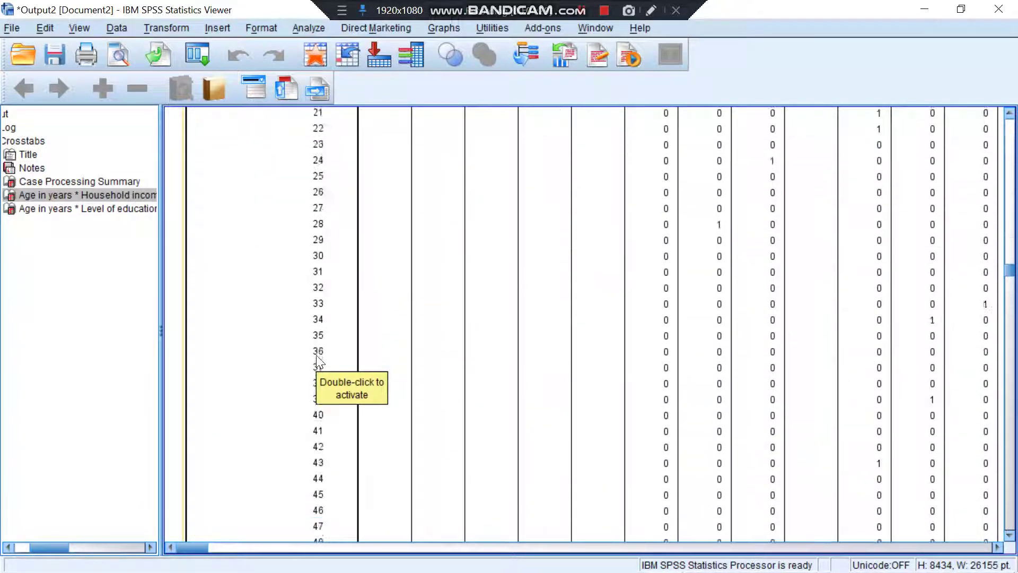
scroll(318, 361, "down", 2)
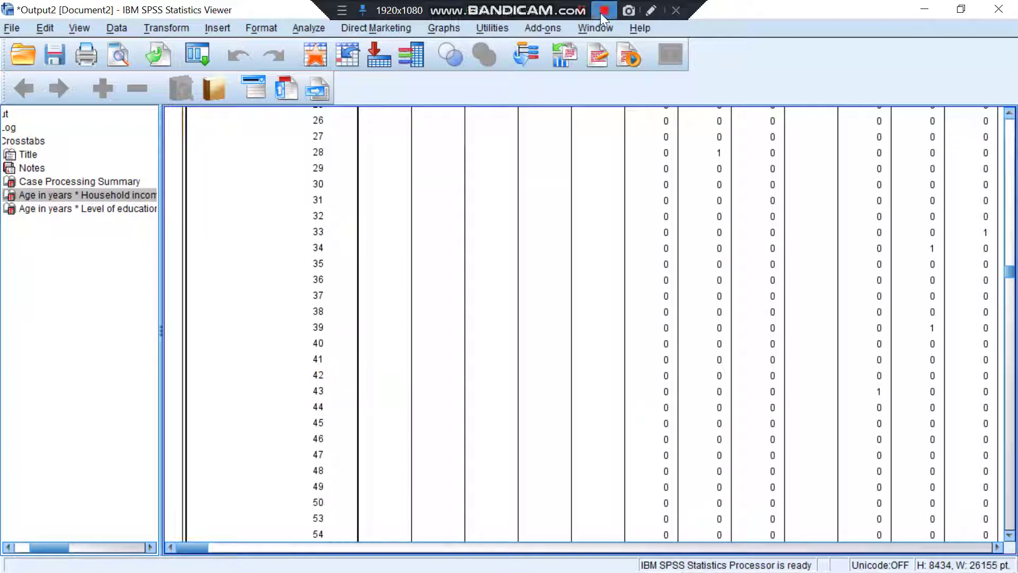
scroll(260, 223, "up", 10)
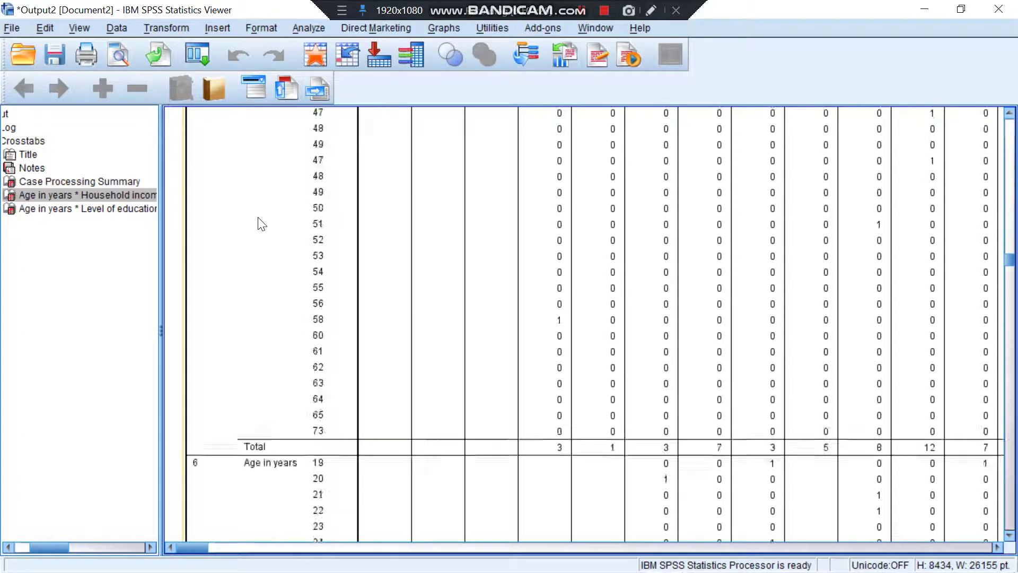
scroll(260, 222, "up", 8)
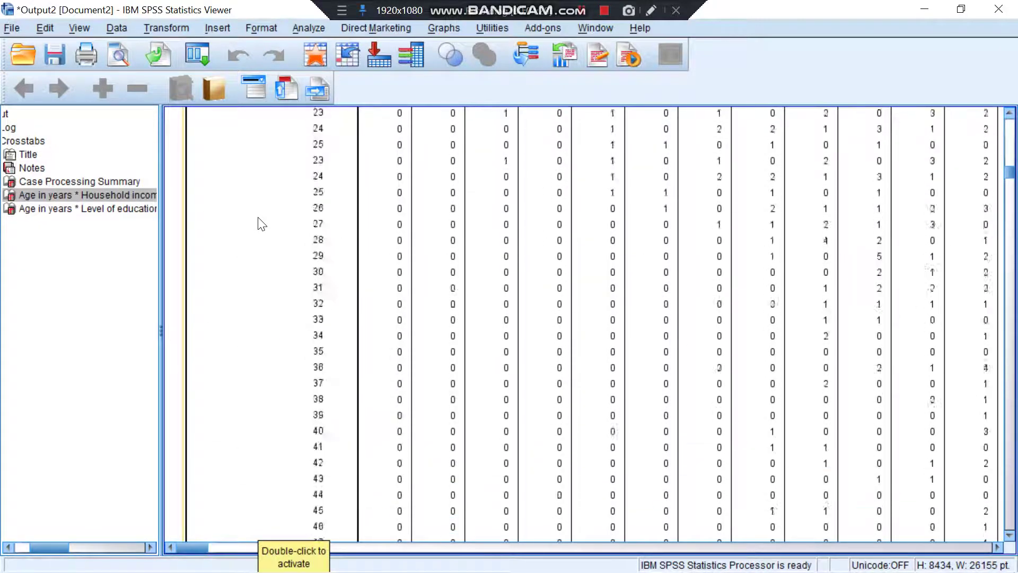
scroll(260, 222, "up", 10)
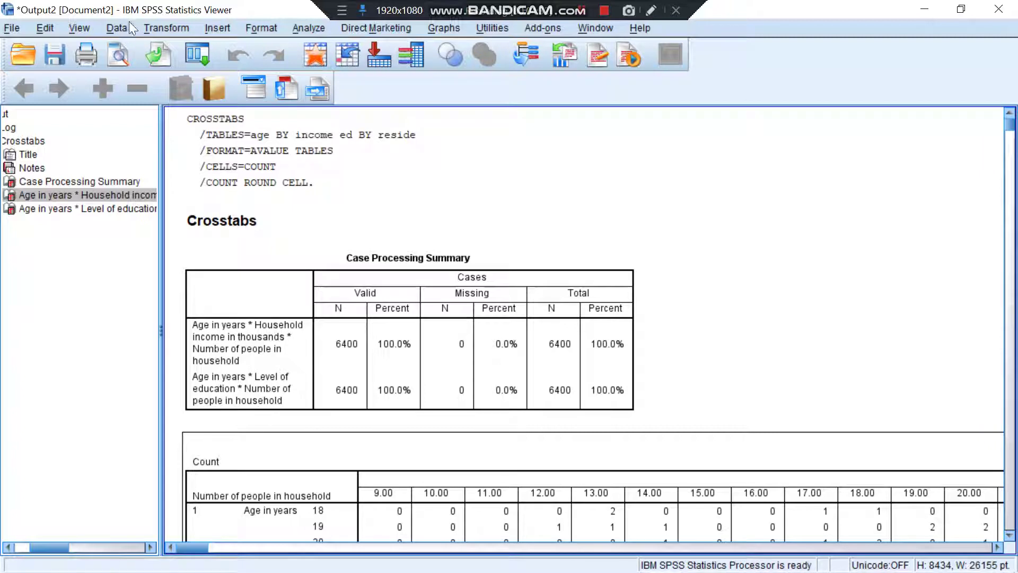
left_click(262, 225)
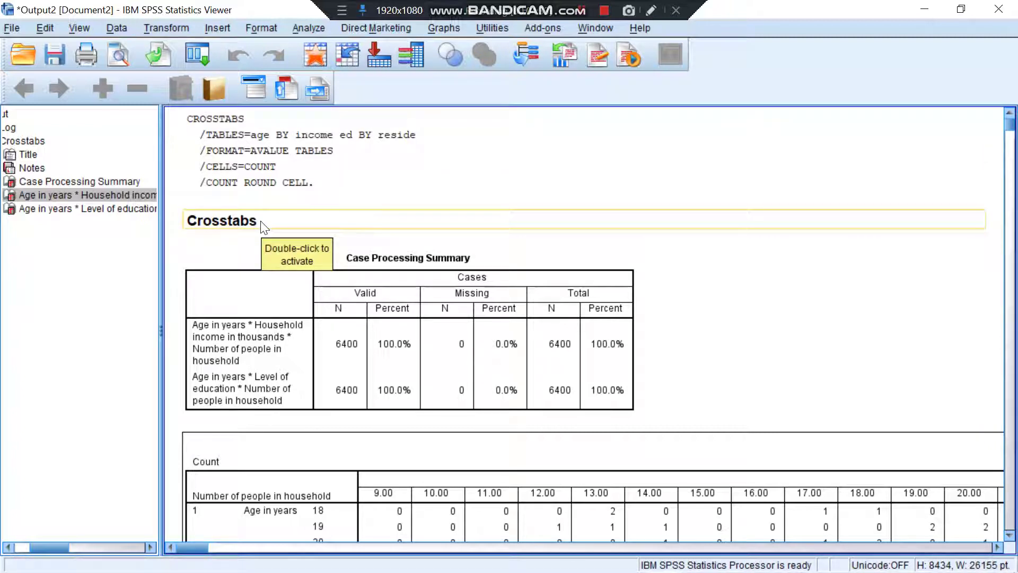